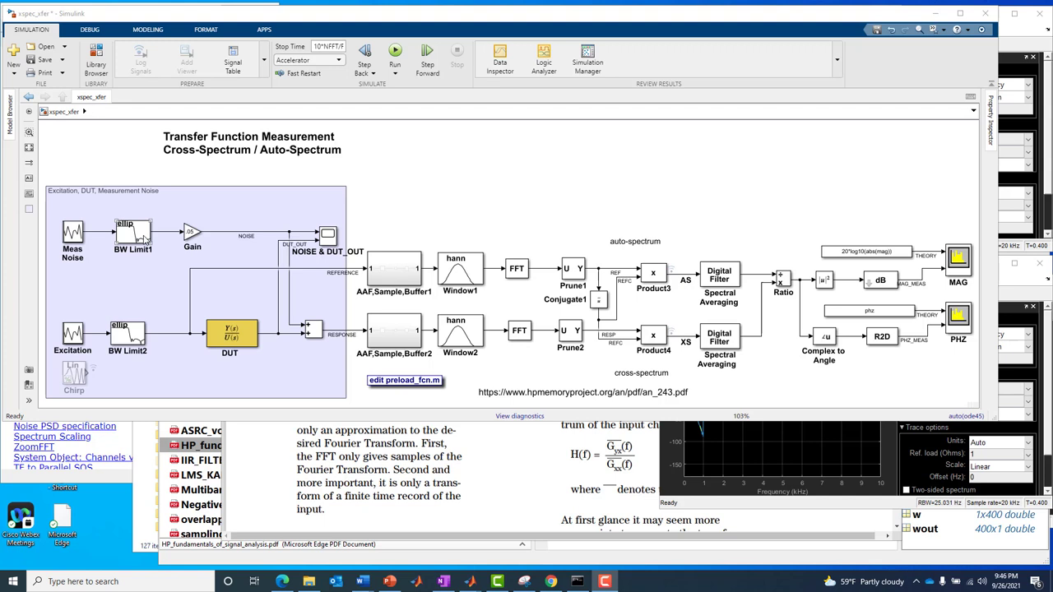
- Review the Excitation block's initial seed and sample time, then close it keeping the settings
{"action": "left_click", "coordinate": [60, 313]}
{"action": "double_click", "coordinate": [72, 332]}
{"action": "left_click_drag", "start_coordinate": [335, 262], "coordinate": [334, 354]}
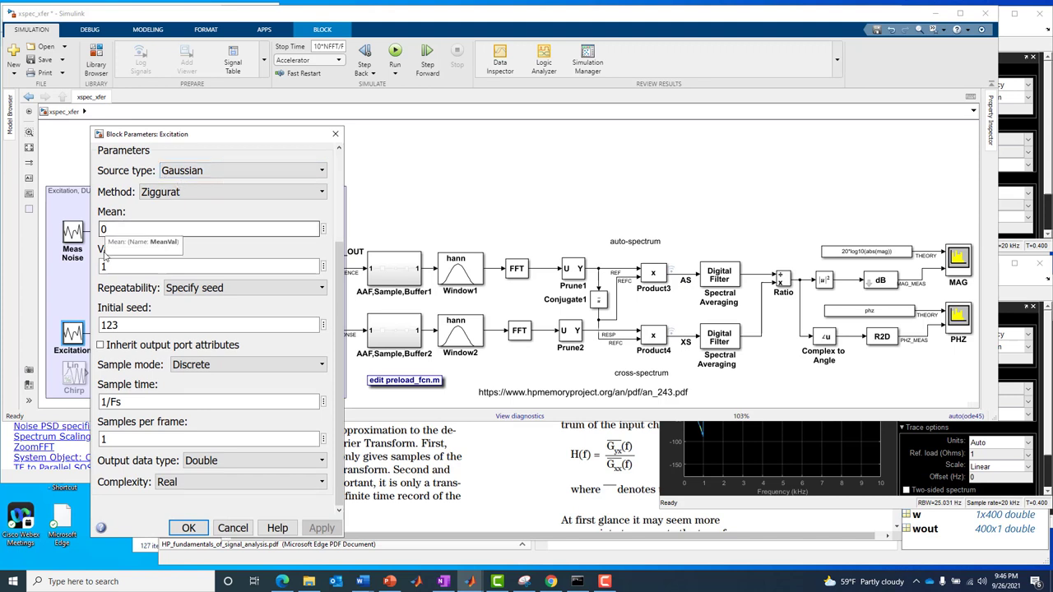
{"action": "double_click", "coordinate": [119, 325]}
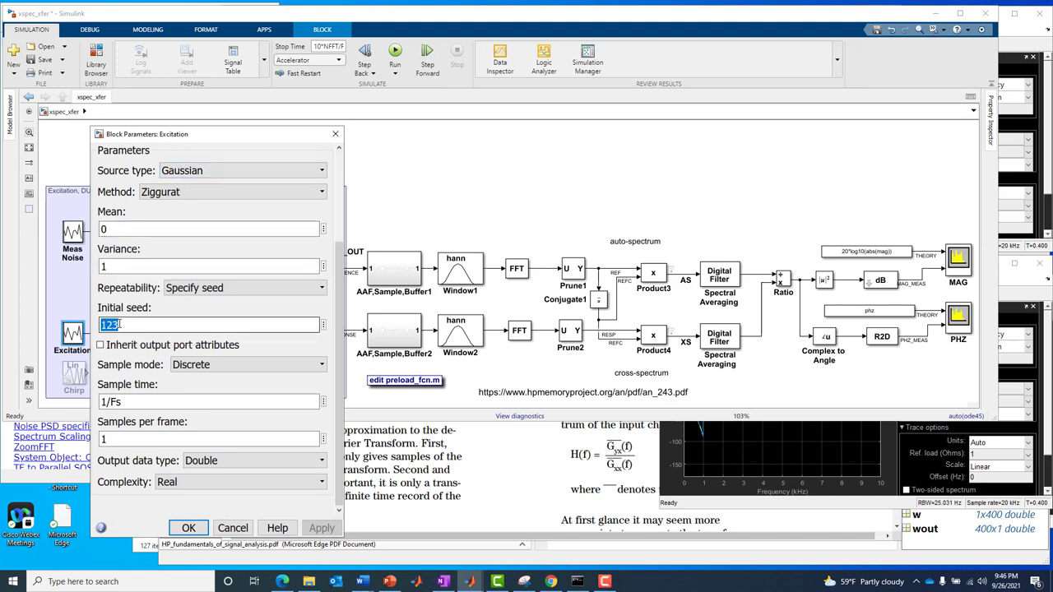
{"action": "double_click", "coordinate": [130, 400]}
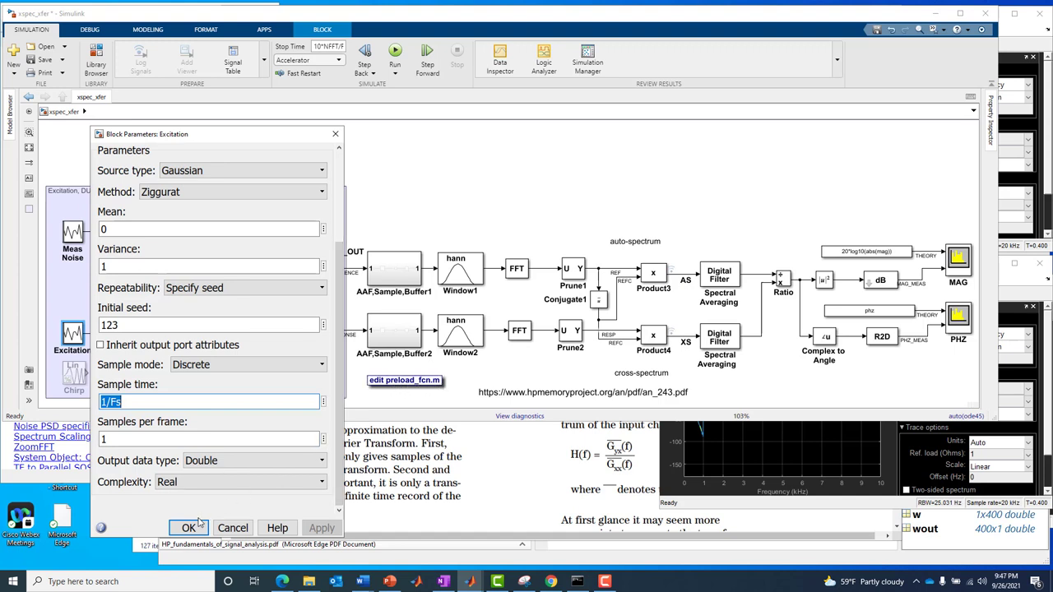
{"action": "left_click", "coordinate": [135, 402]}
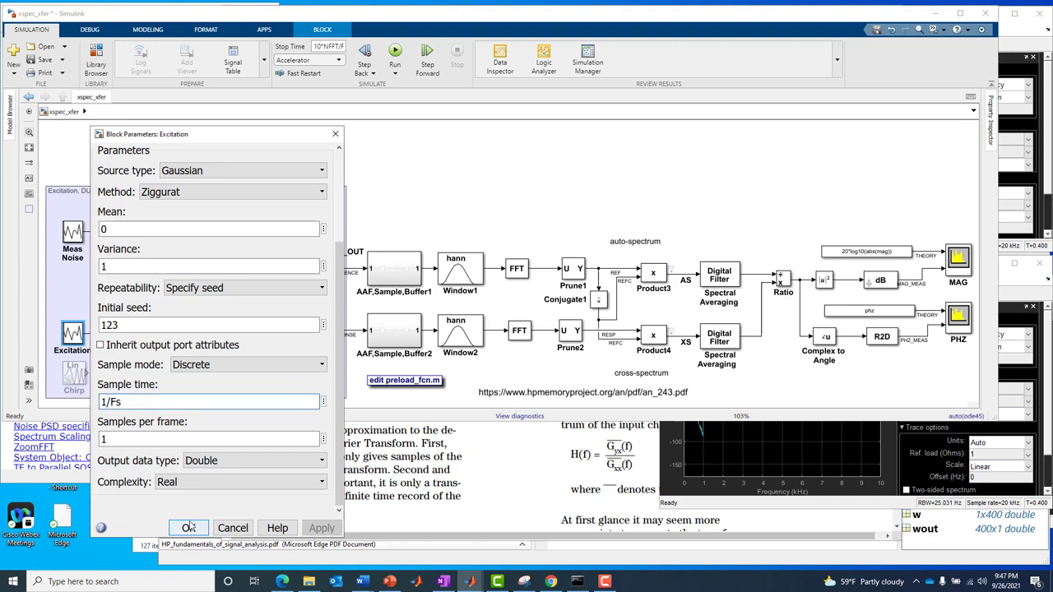
{"action": "double_click", "coordinate": [123, 324]}
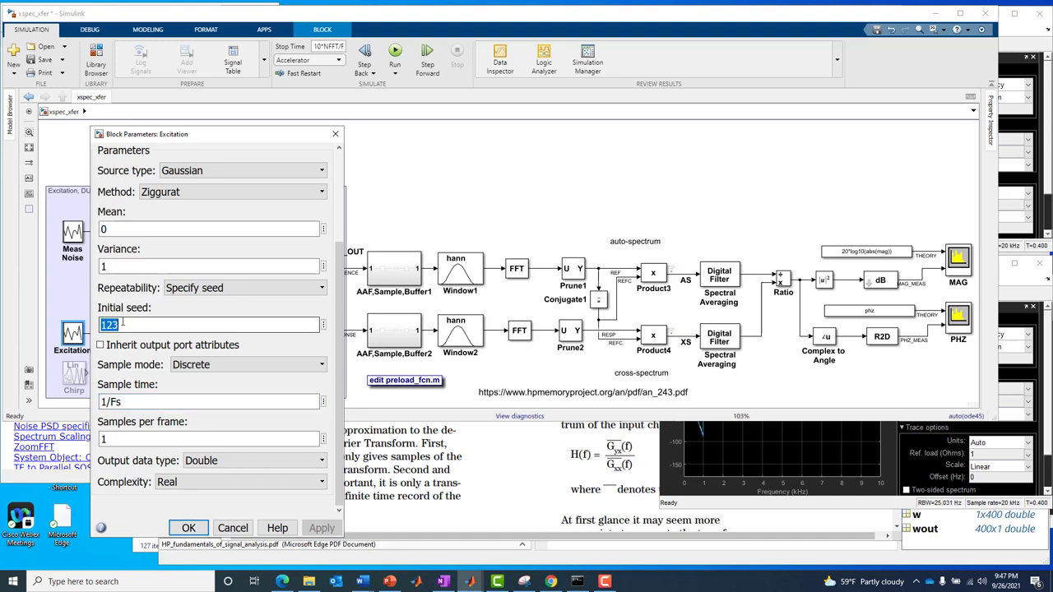
{"action": "left_click", "coordinate": [188, 528]}
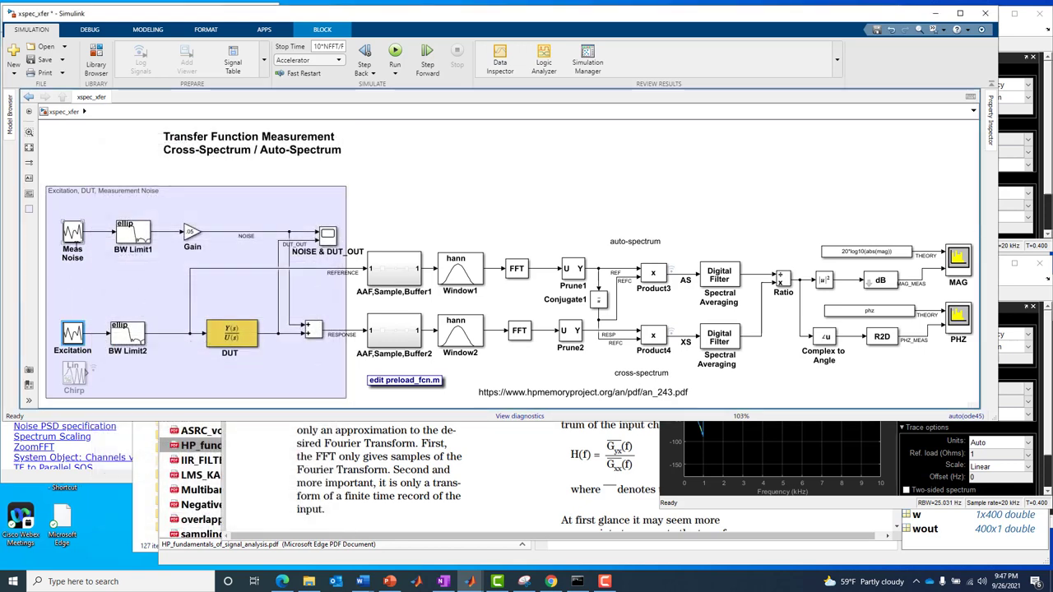
- Inspect the Meas Noise block's initial seed value 456 and close without changes
{"action": "double_click", "coordinate": [74, 234]}
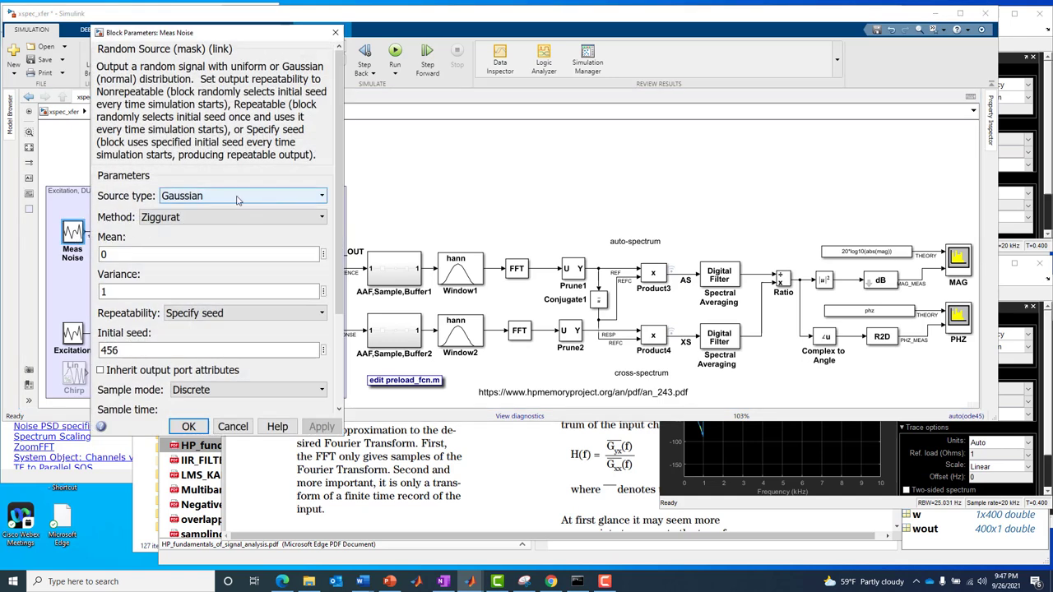
{"action": "scroll", "coordinate": [337, 193], "scroll_direction": "down", "scroll_amount": 1}
{"action": "scroll", "coordinate": [337, 194], "scroll_direction": "down", "scroll_amount": 1}
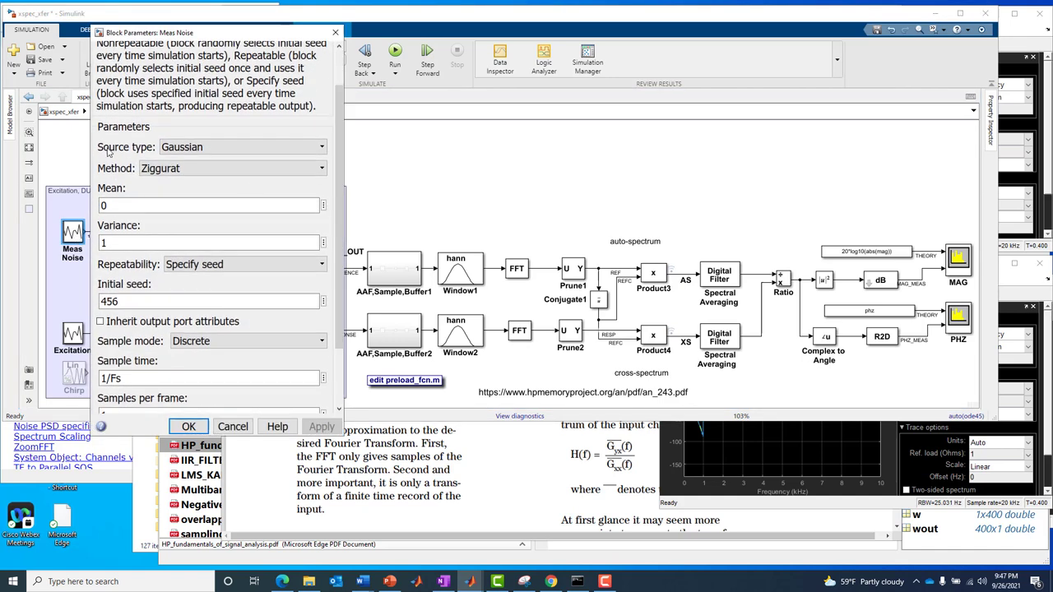
{"action": "double_click", "coordinate": [132, 301]}
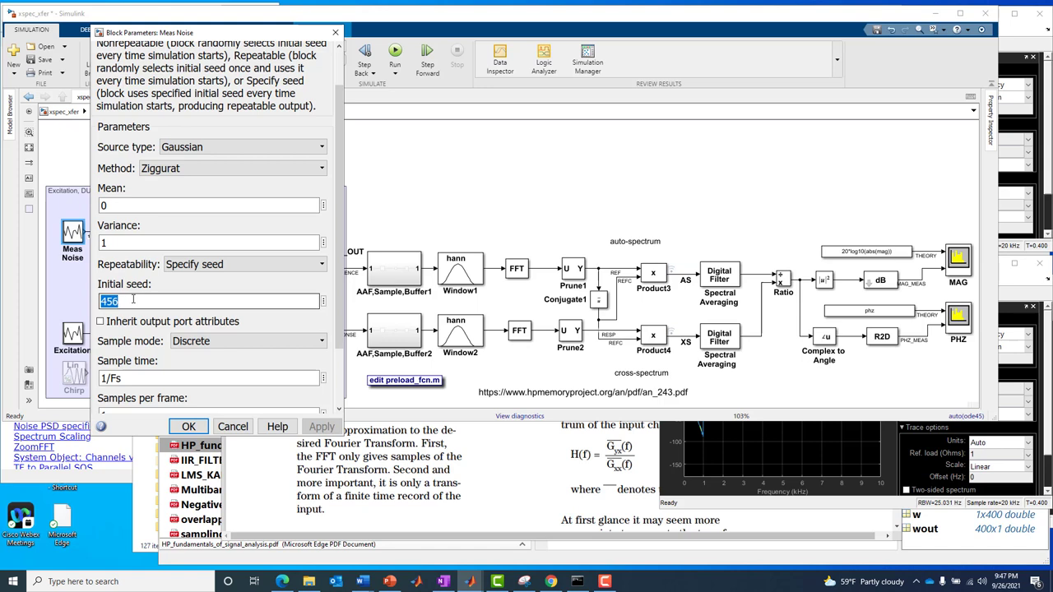
{"action": "left_click", "coordinate": [223, 430]}
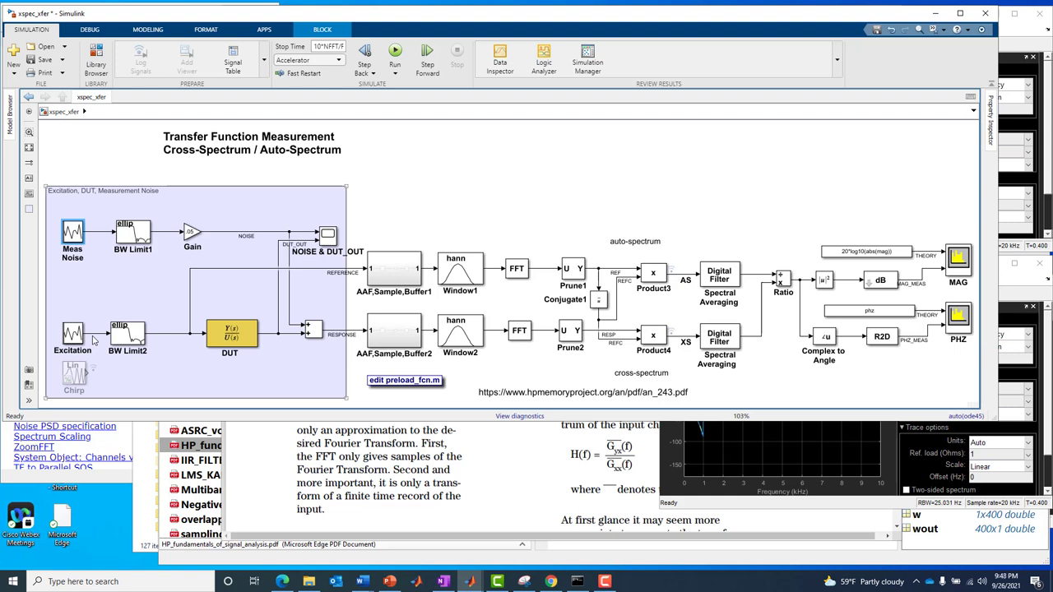
- Highlight the Excitation-to-BW Limit2 line, the excitation area and the REFERENCE signal line
{"action": "left_click", "coordinate": [94, 336]}
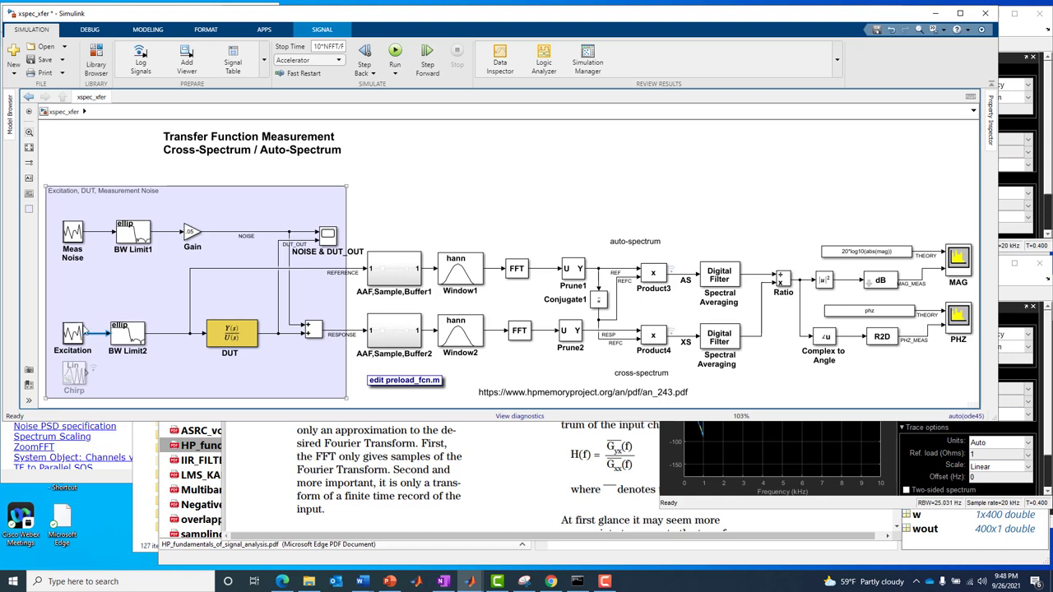
{"action": "mouse_move", "coordinate": [95, 325]}
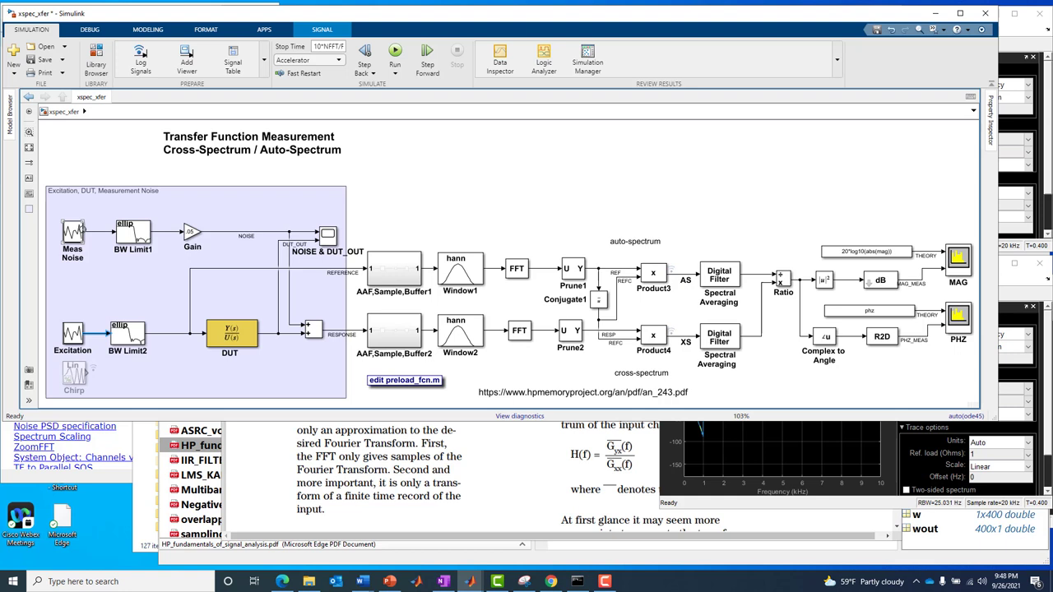
{"action": "left_click", "coordinate": [132, 272]}
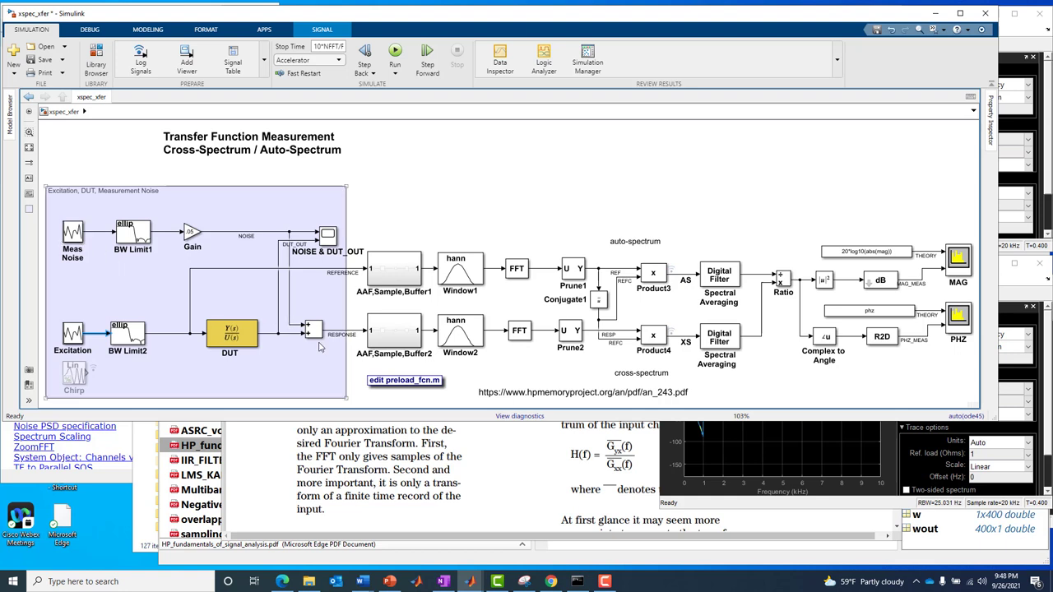
{"action": "left_click", "coordinate": [355, 346]}
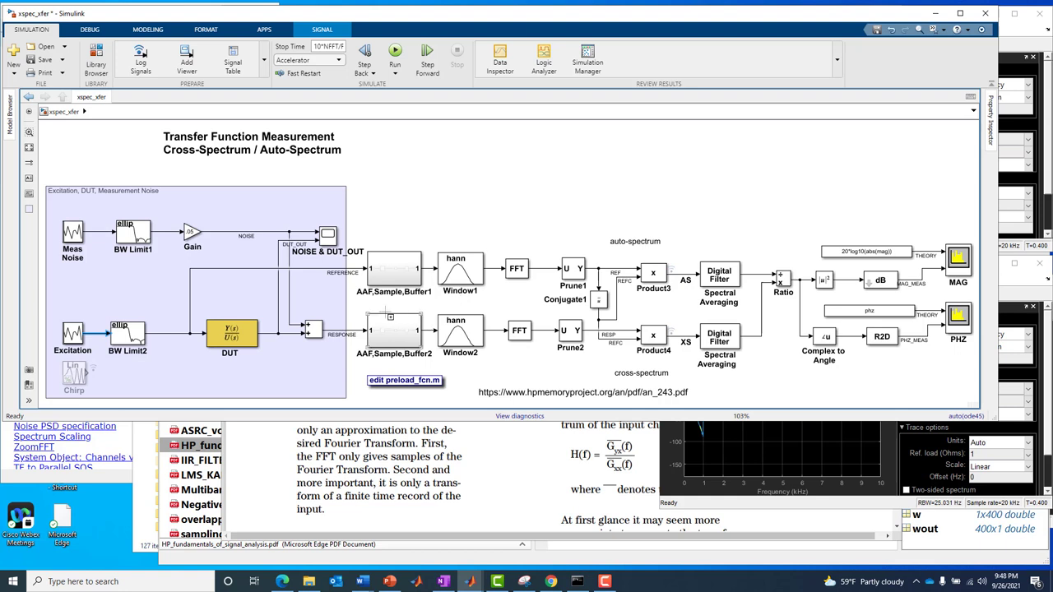
{"action": "left_click", "coordinate": [207, 293]}
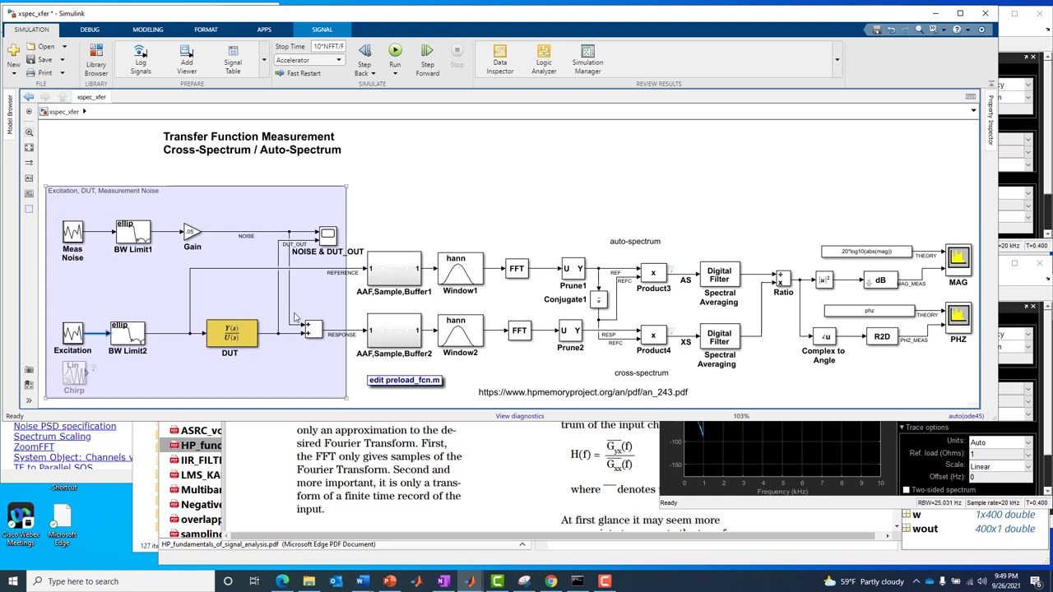
{"action": "left_click", "coordinate": [61, 260]}
{"action": "left_click", "coordinate": [355, 336]}
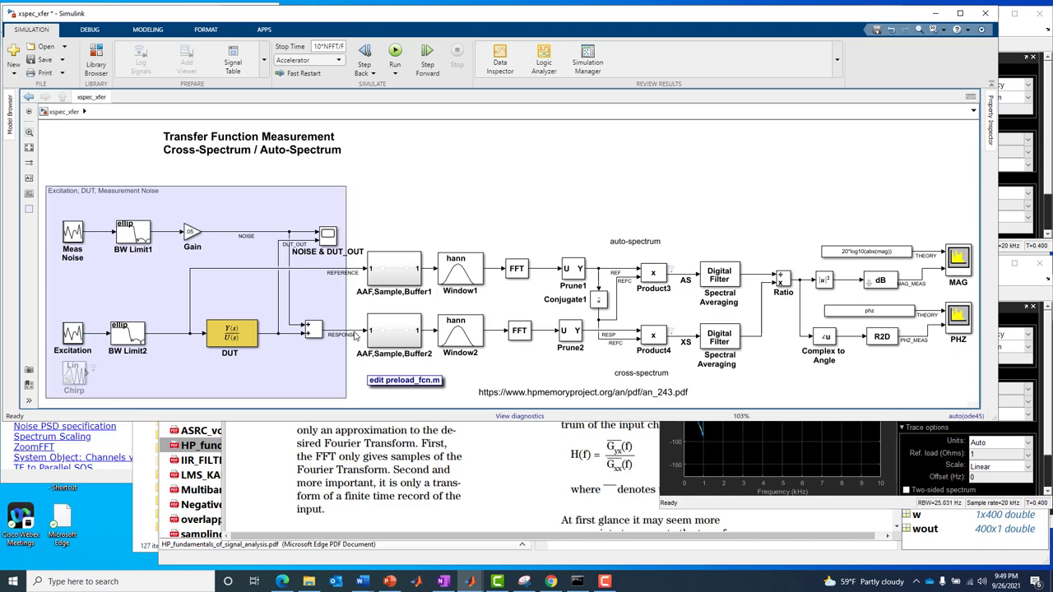
{"action": "left_click", "coordinate": [300, 270]}
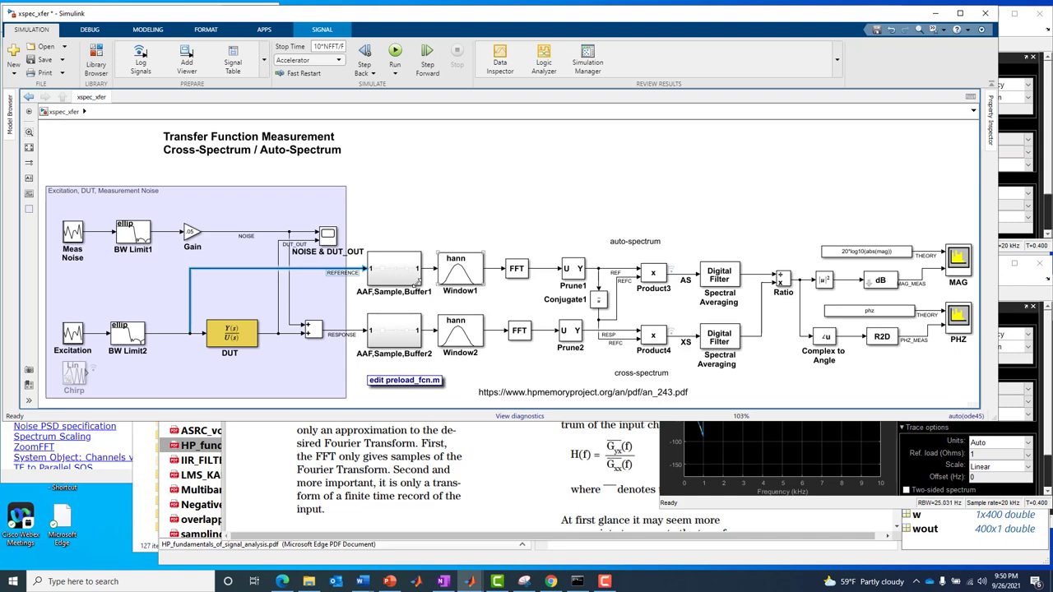
{"action": "left_click", "coordinate": [352, 268]}
- Colour the diagram by sample time and open the AAF,Sample,Buffer1 subsystem
{"action": "left_click", "coordinate": [31, 167]}
{"action": "left_click", "coordinate": [66, 174]}
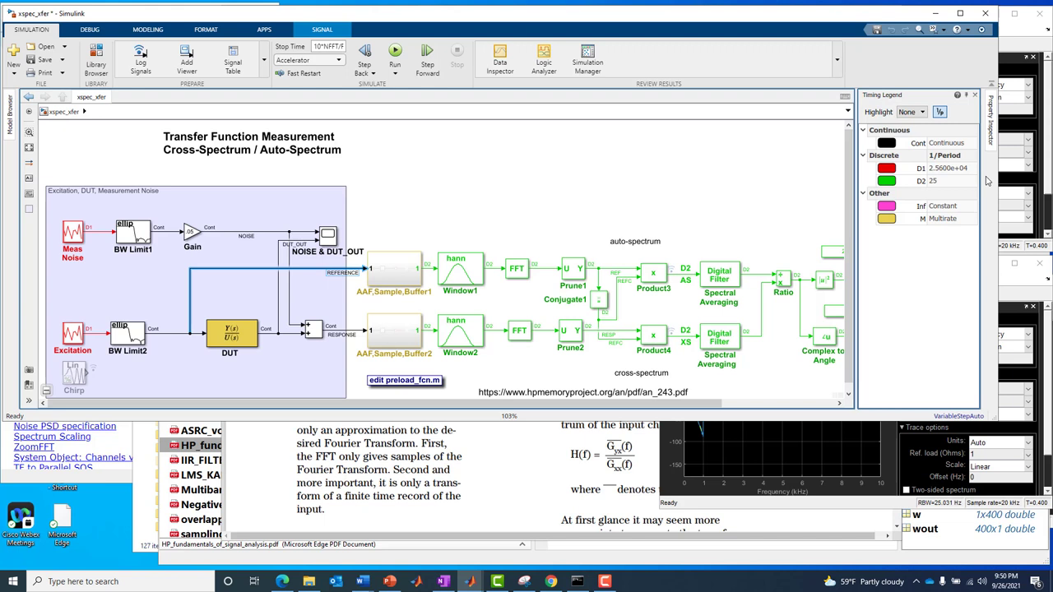
{"action": "double_click", "coordinate": [395, 264]}
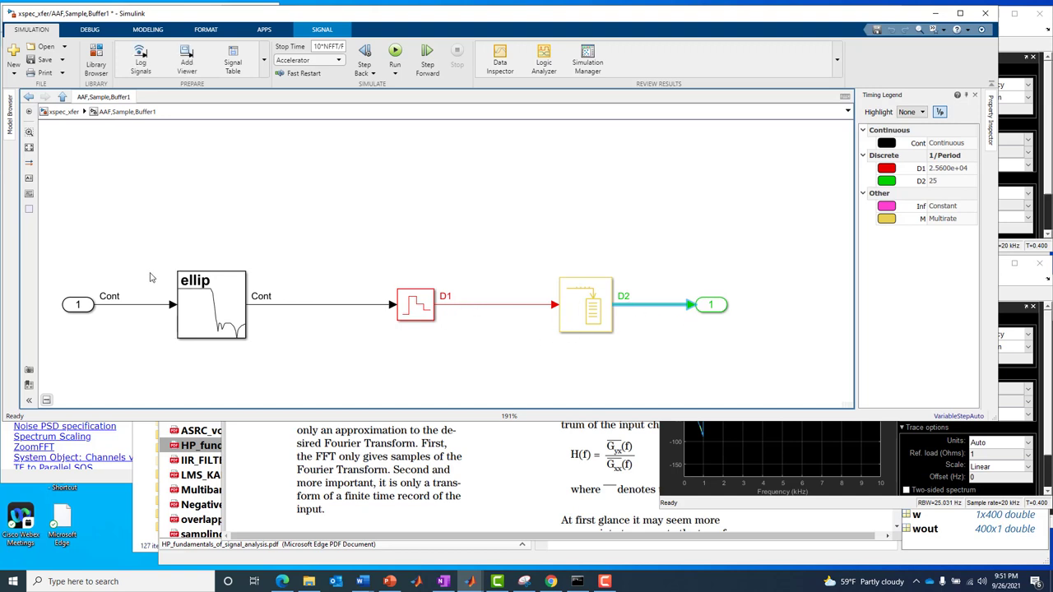
{"action": "left_click", "coordinate": [495, 306]}
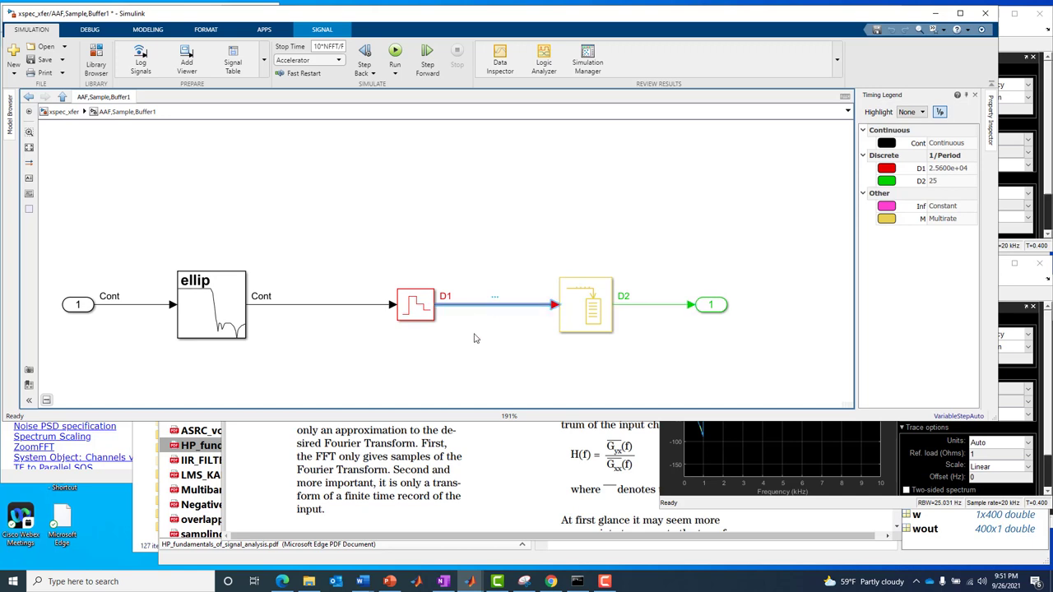
{"action": "left_click", "coordinate": [417, 315]}
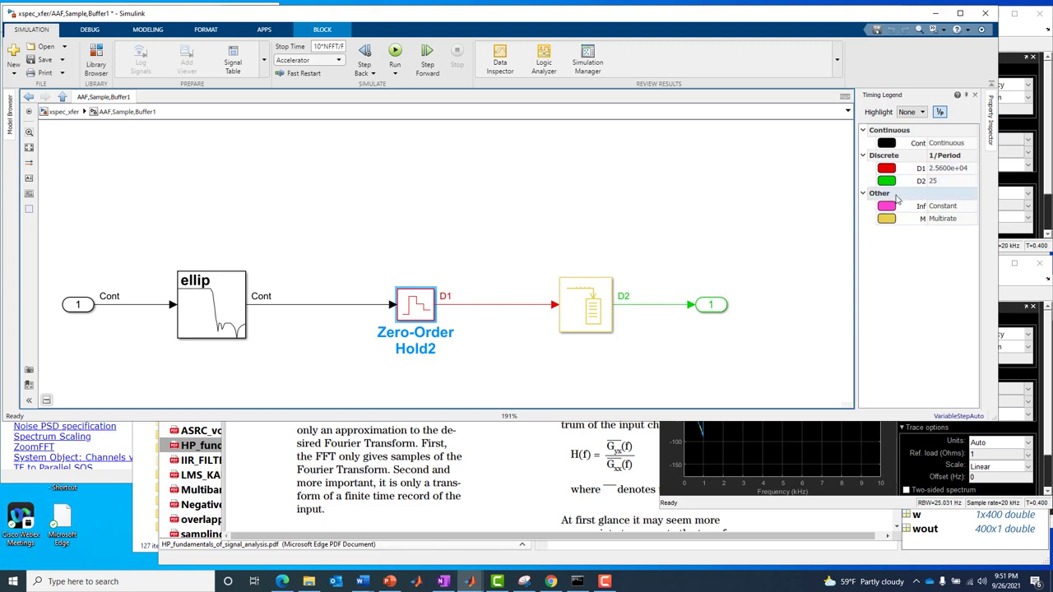
{"action": "left_click", "coordinate": [601, 319]}
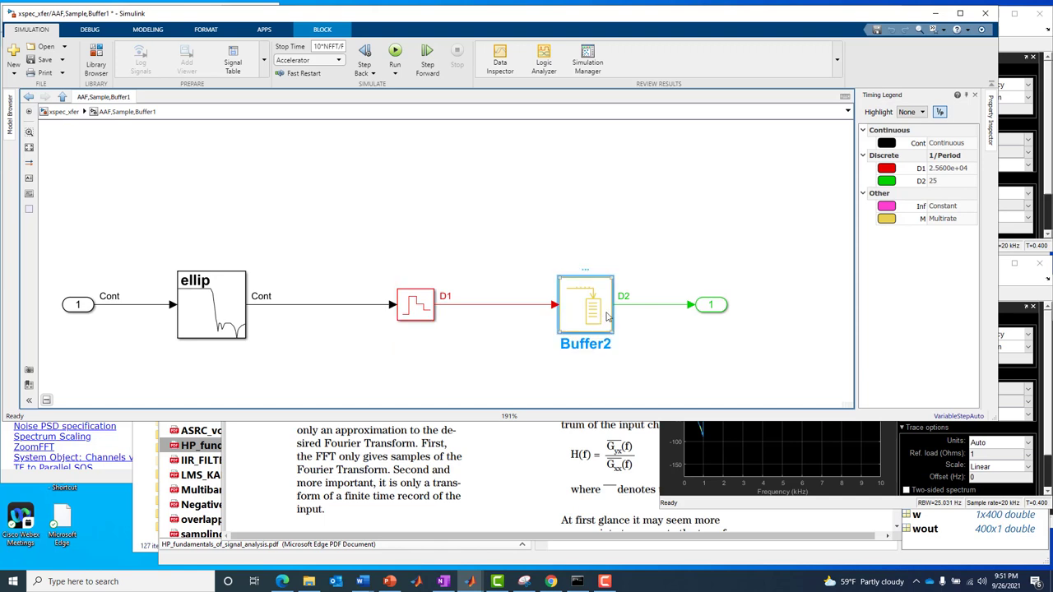
{"action": "left_click", "coordinate": [508, 306]}
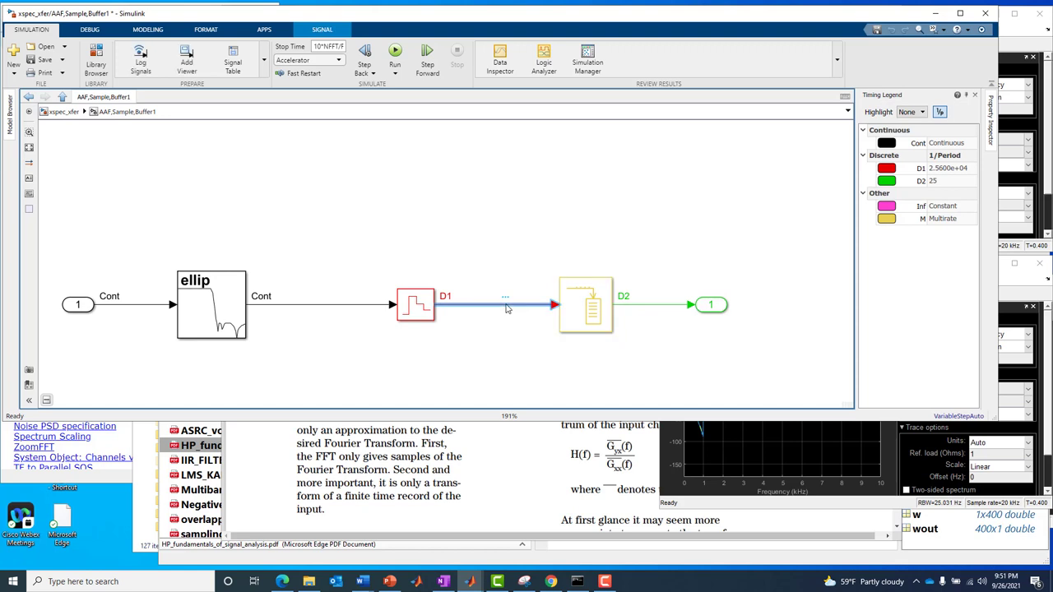
{"action": "left_click", "coordinate": [646, 308]}
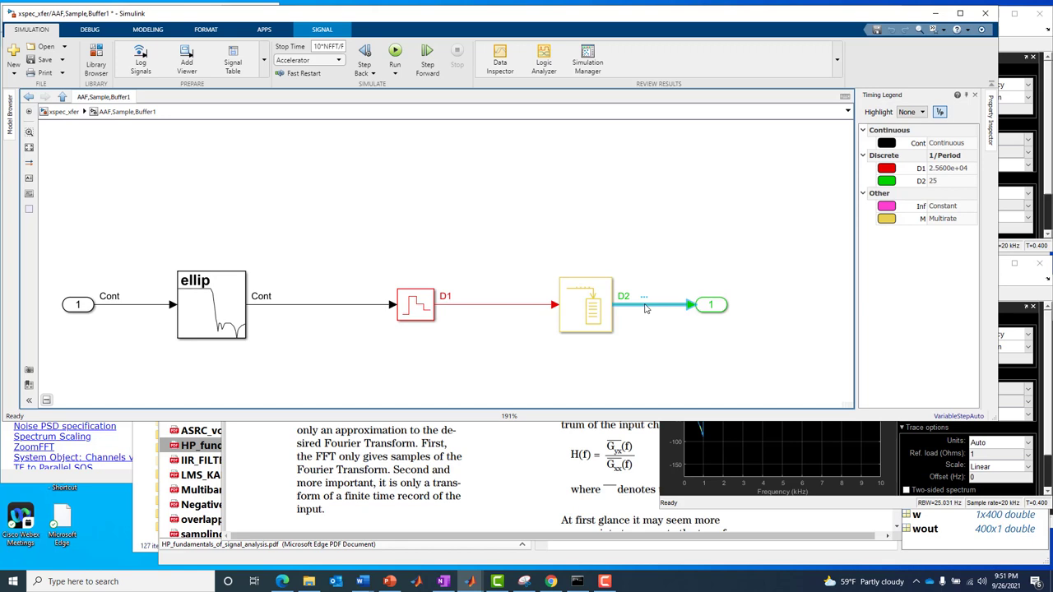
- Re-enter NFFT as Buffer2's output buffer size, confirm, and bring MATLAB to the front
{"action": "left_click", "coordinate": [587, 314]}
{"action": "double_click", "coordinate": [587, 313]}
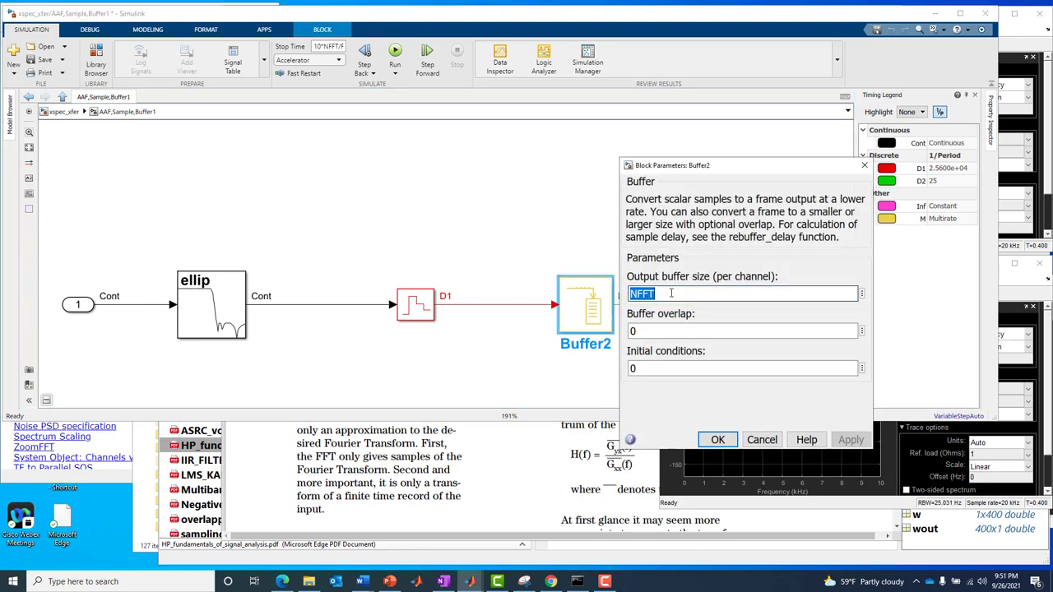
{"action": "left_click", "coordinate": [671, 293]}
{"action": "key", "text": "BackSpace"}
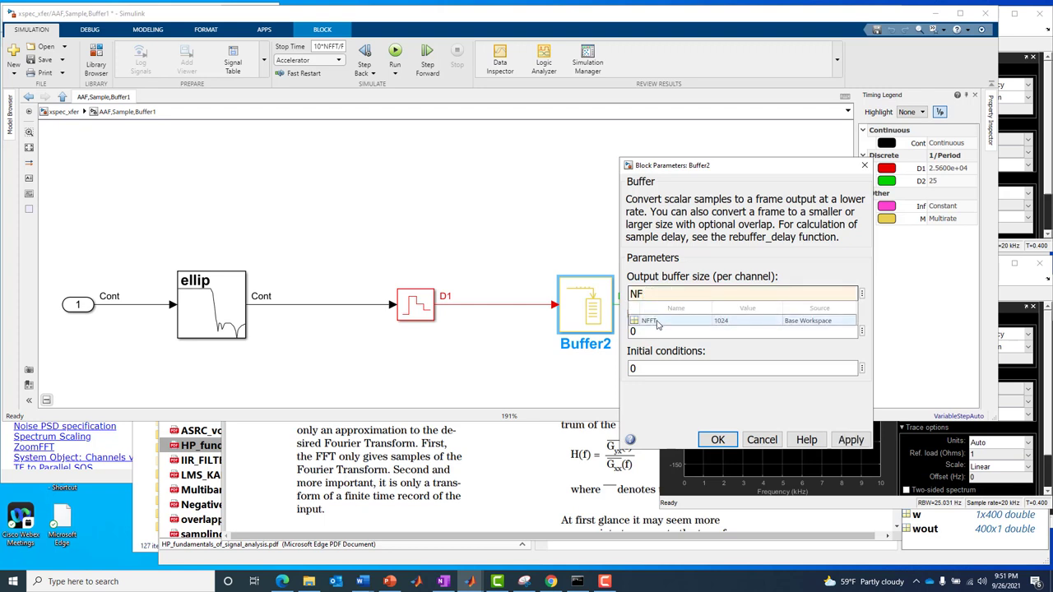
{"action": "left_click", "coordinate": [656, 322]}
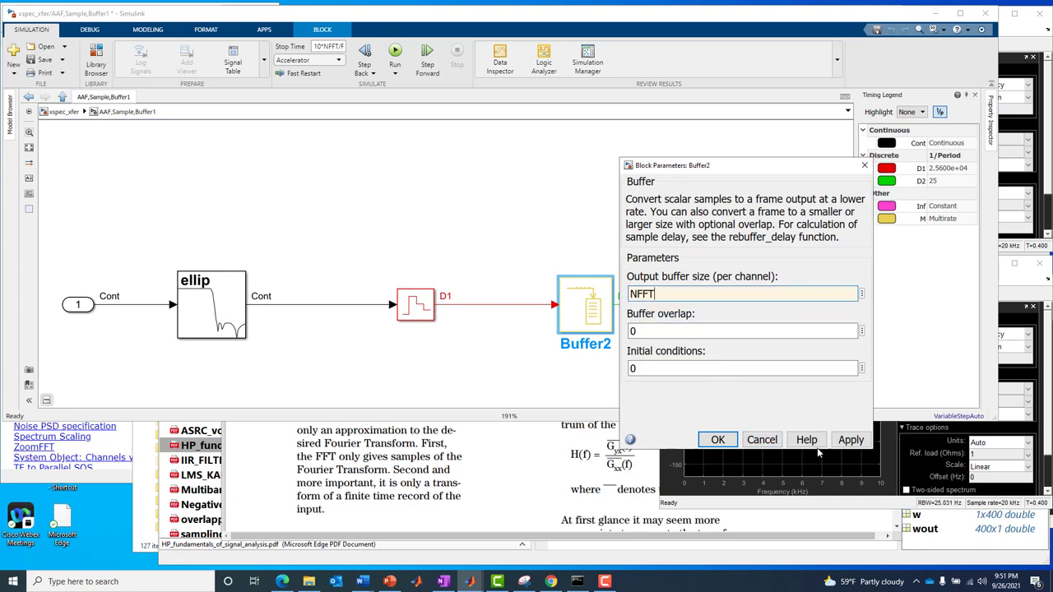
{"action": "left_click", "coordinate": [717, 440]}
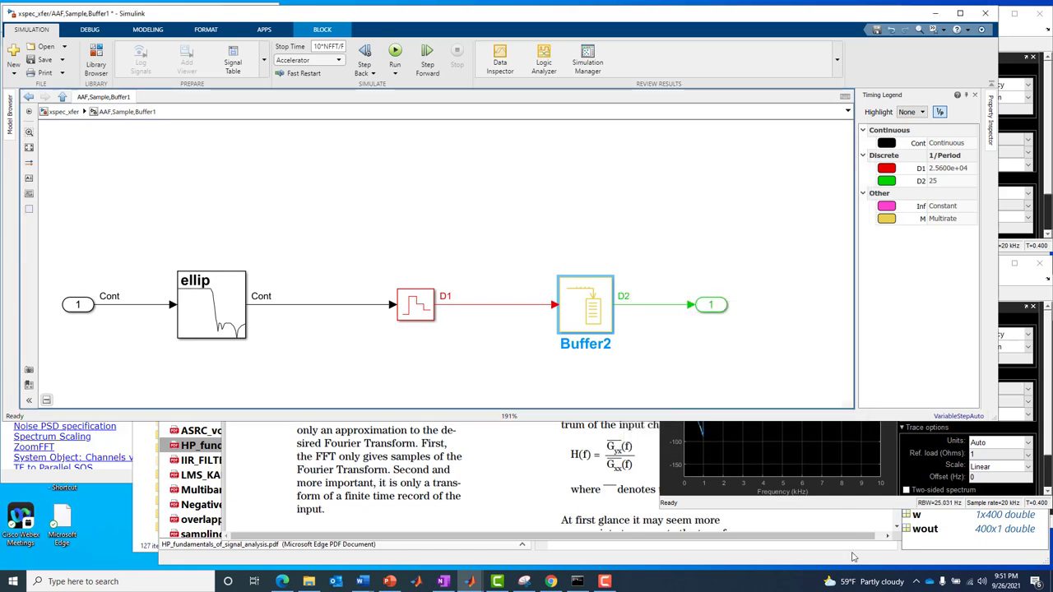
{"action": "left_click", "coordinate": [854, 558]}
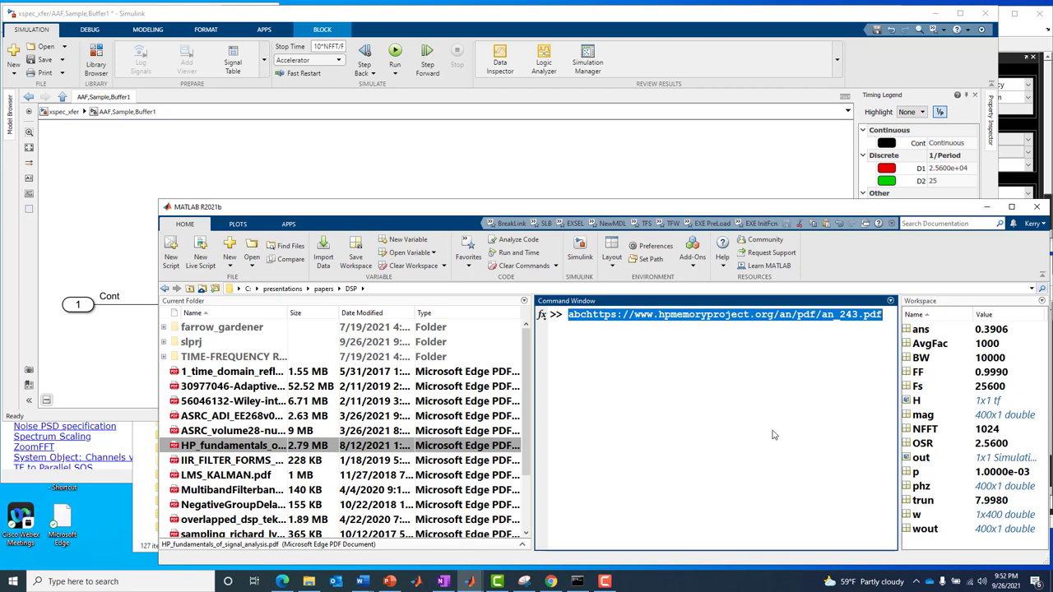
- Switch to crossspec_based_4, open preload_fcn.m to check NFFT = 1024, then minimize the Editor
{"action": "left_click", "coordinate": [1031, 289]}
{"action": "left_click", "coordinate": [359, 345]}
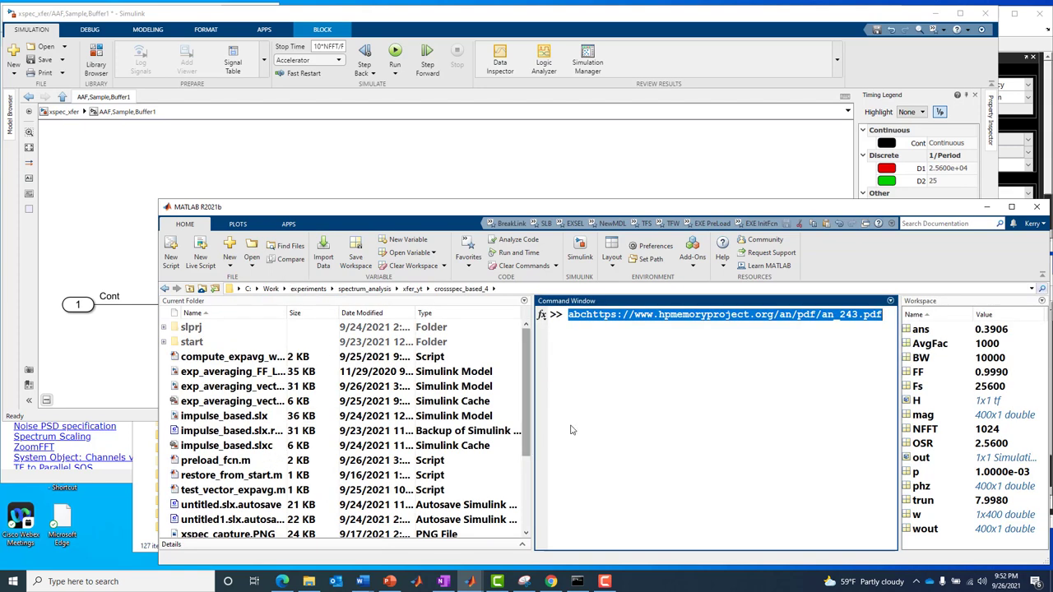
{"action": "left_click_drag", "start_coordinate": [527, 443], "coordinate": [528, 466]}
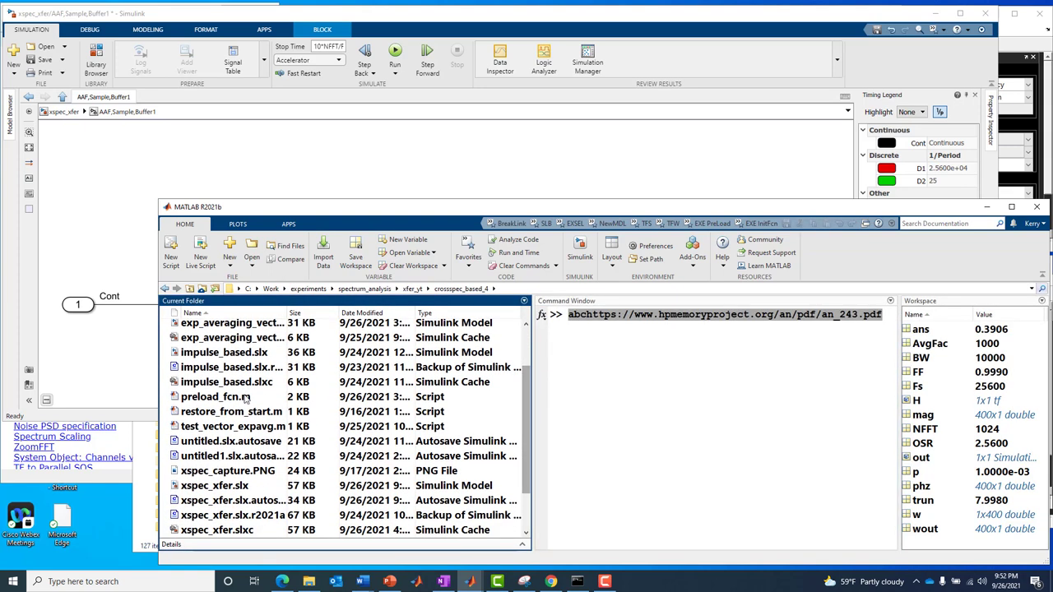
{"action": "double_click", "coordinate": [233, 398]}
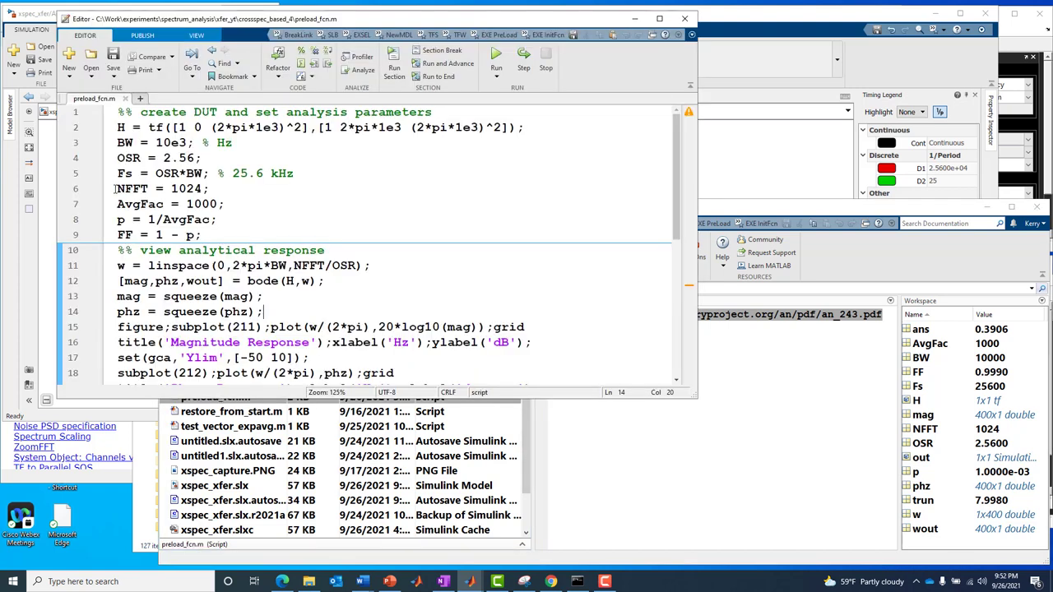
{"action": "left_click_drag", "start_coordinate": [115, 189], "coordinate": [228, 191]}
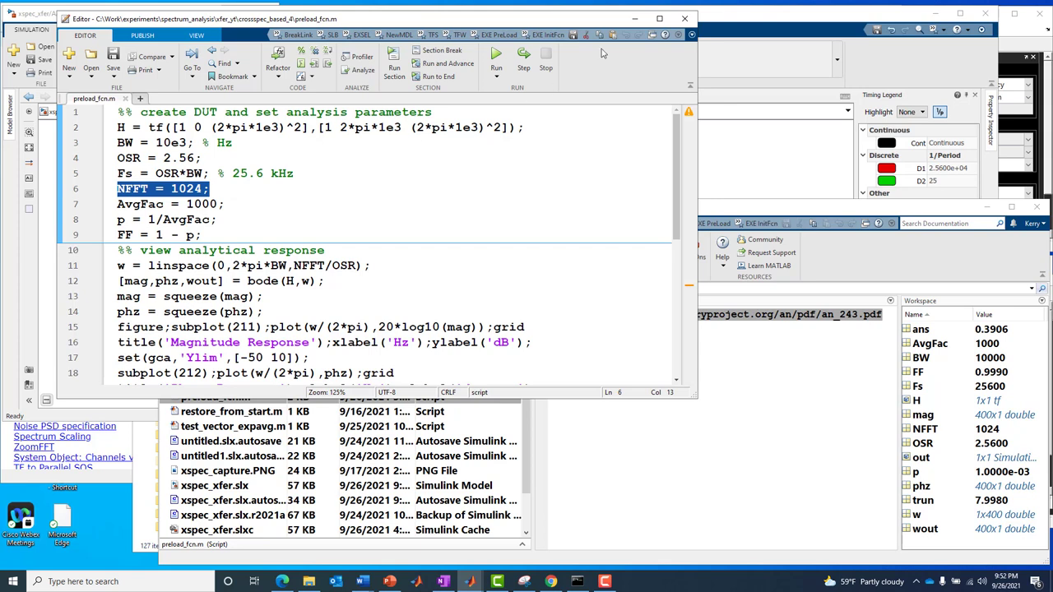
{"action": "left_click", "coordinate": [634, 20]}
- Enable the Signal Dimensions overlay from the DEBUG tab's Information Overlays
{"action": "left_click", "coordinate": [613, 176]}
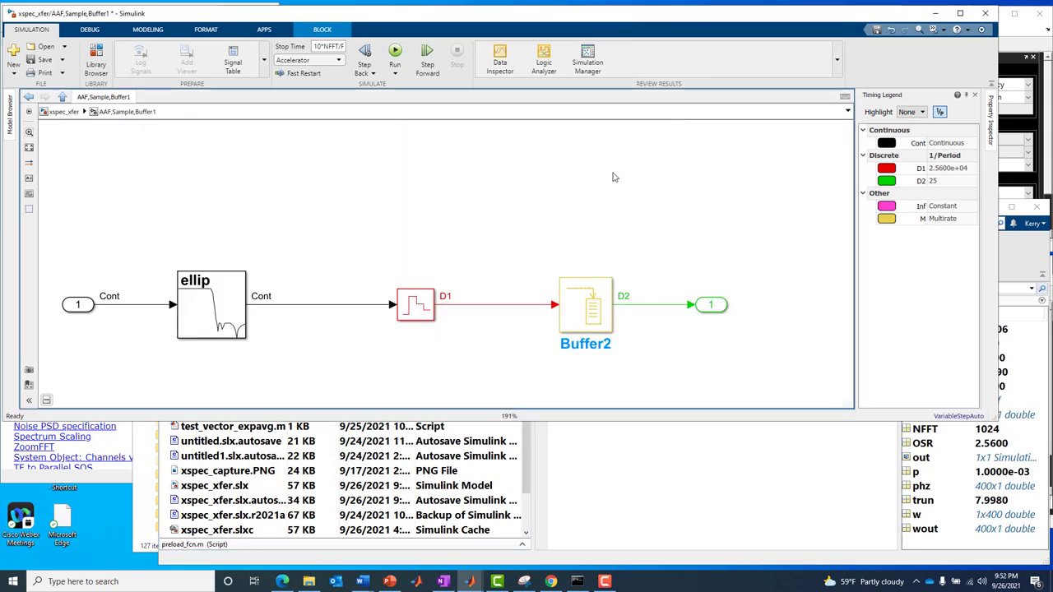
{"action": "left_click", "coordinate": [613, 177]}
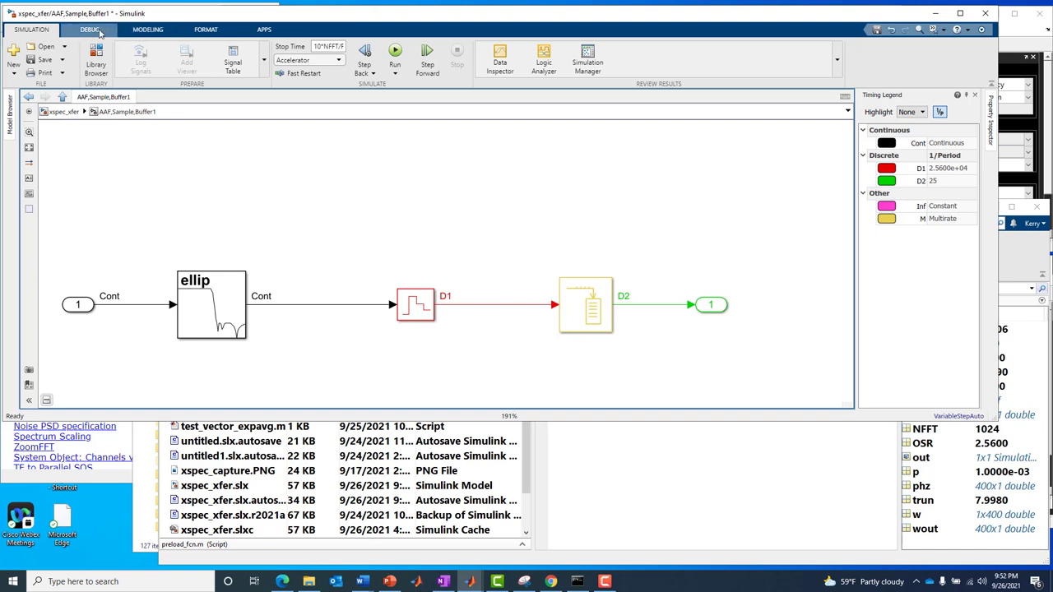
{"action": "left_click", "coordinate": [99, 32]}
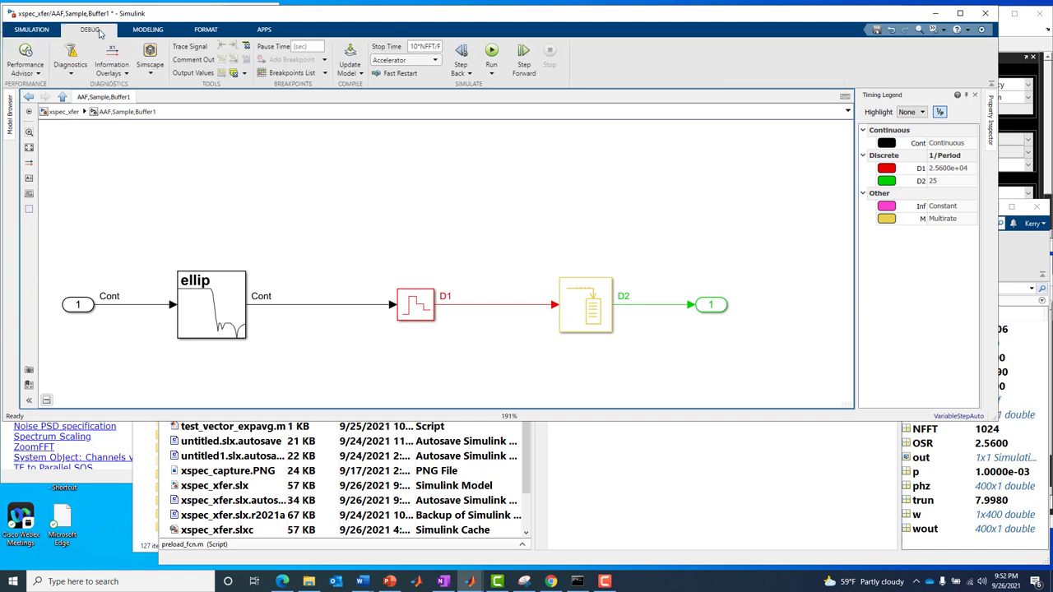
{"action": "left_click", "coordinate": [126, 76]}
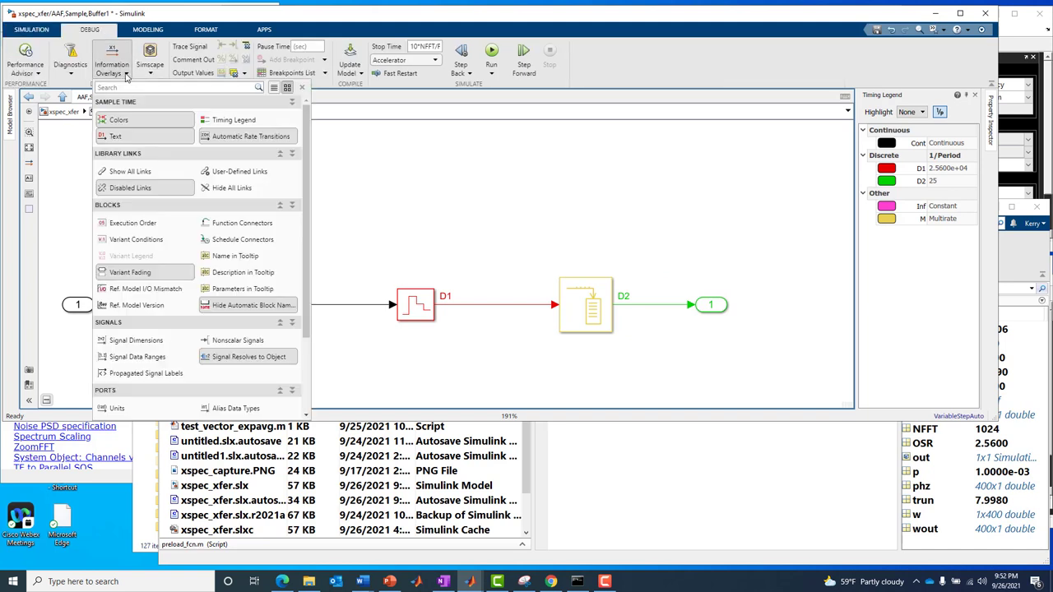
{"action": "left_click", "coordinate": [124, 341]}
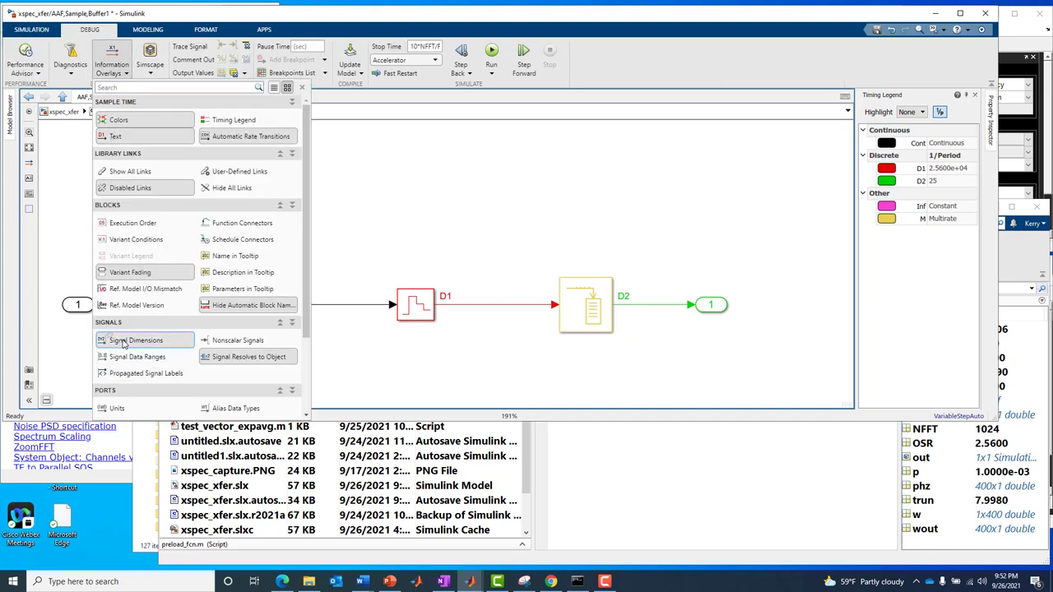
{"action": "left_click", "coordinate": [644, 343]}
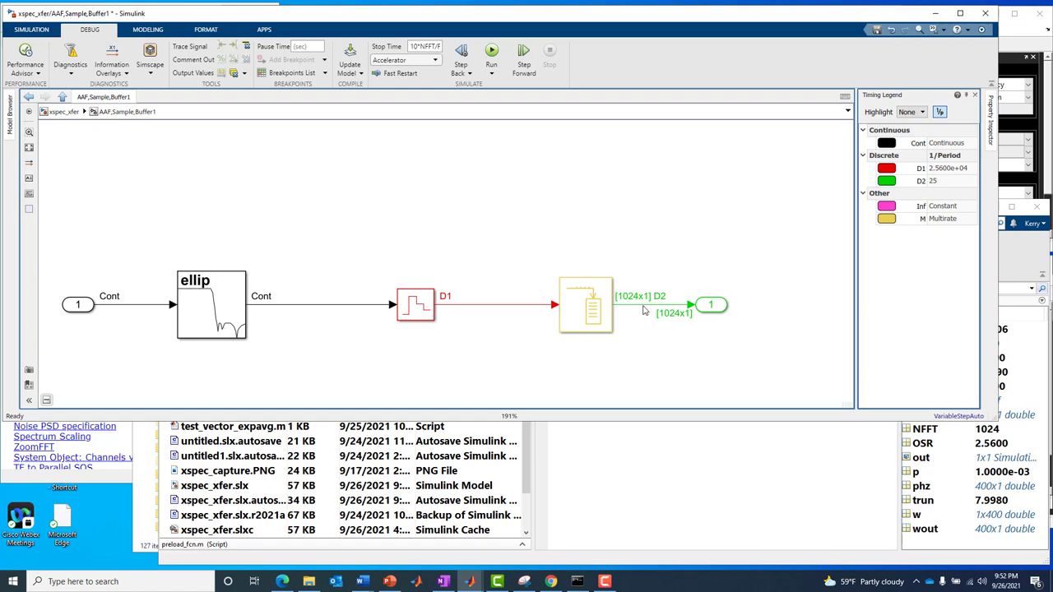
- Return to xspec_xfer and briefly select the buffer, window, FFT and prune blocks
{"action": "left_click", "coordinate": [63, 98]}
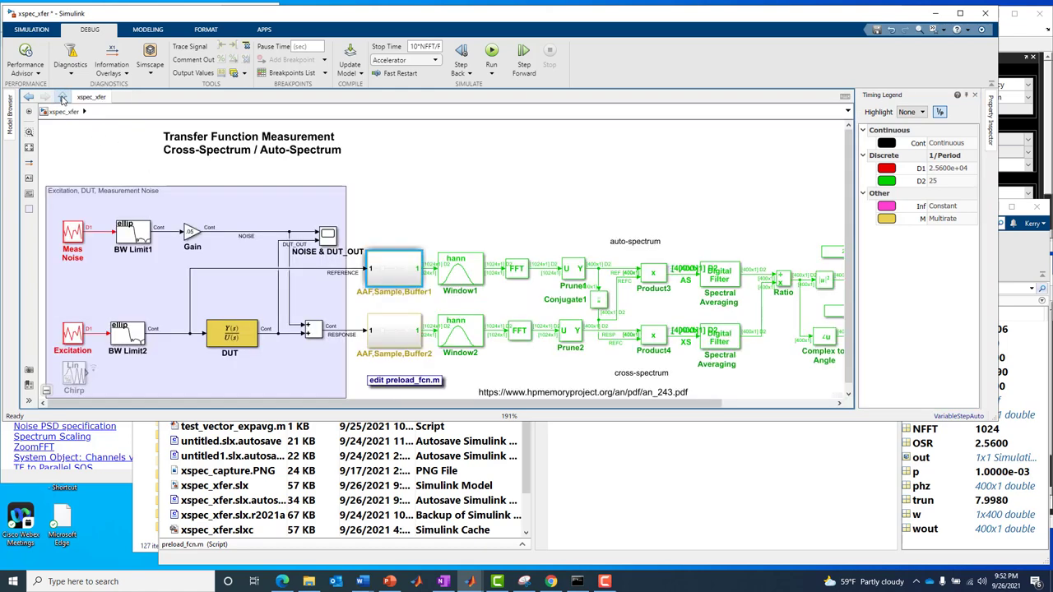
{"action": "left_click_drag", "start_coordinate": [386, 233], "coordinate": [579, 350]}
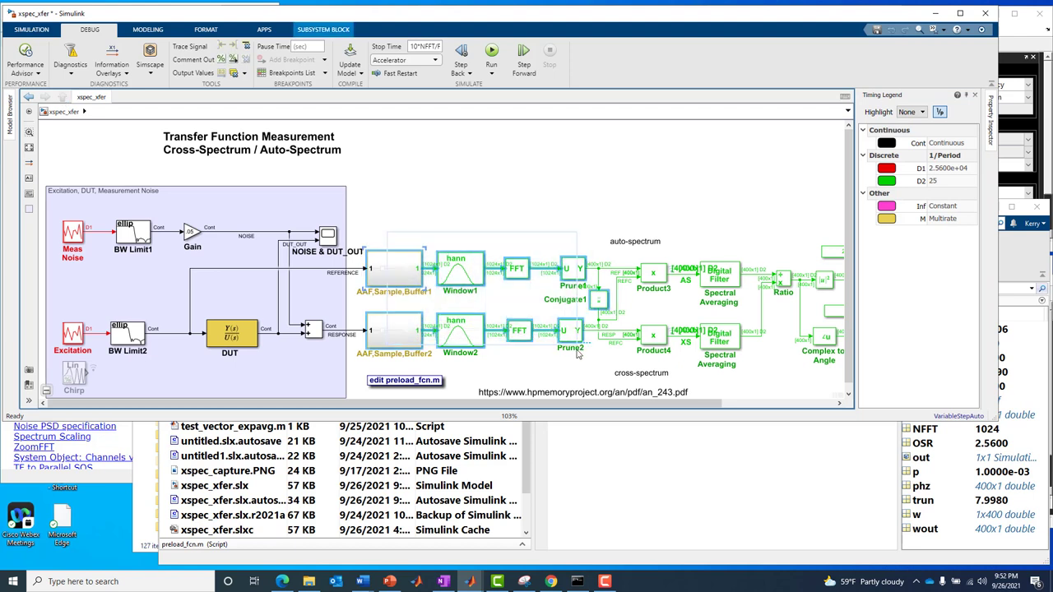
{"action": "left_click", "coordinate": [451, 277]}
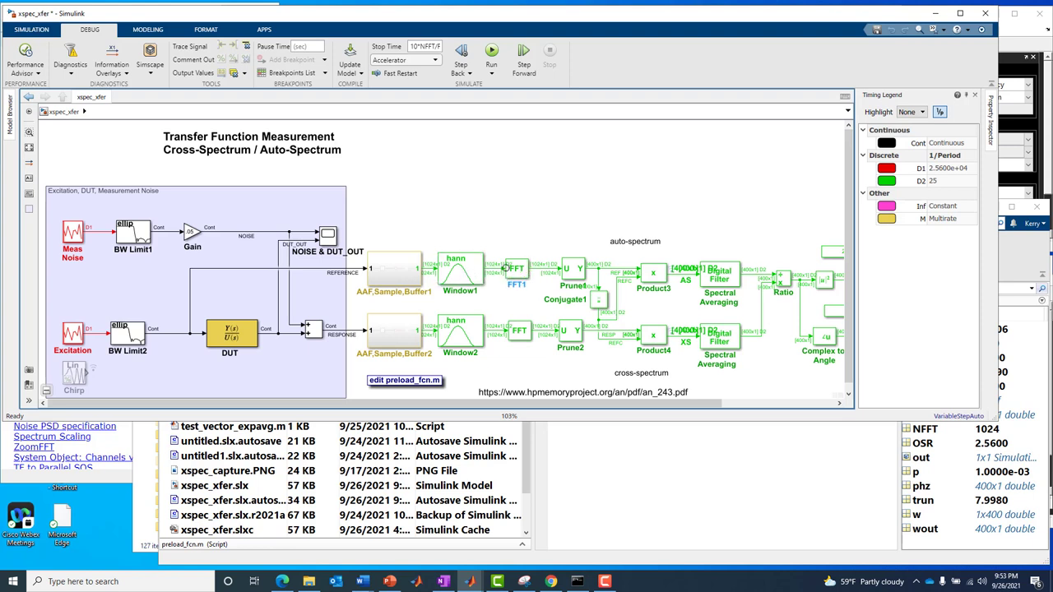
{"action": "left_click", "coordinate": [516, 273]}
{"action": "left_click", "coordinate": [562, 273]}
{"action": "left_click", "coordinate": [599, 475]}
{"action": "left_click", "coordinate": [138, 333]}
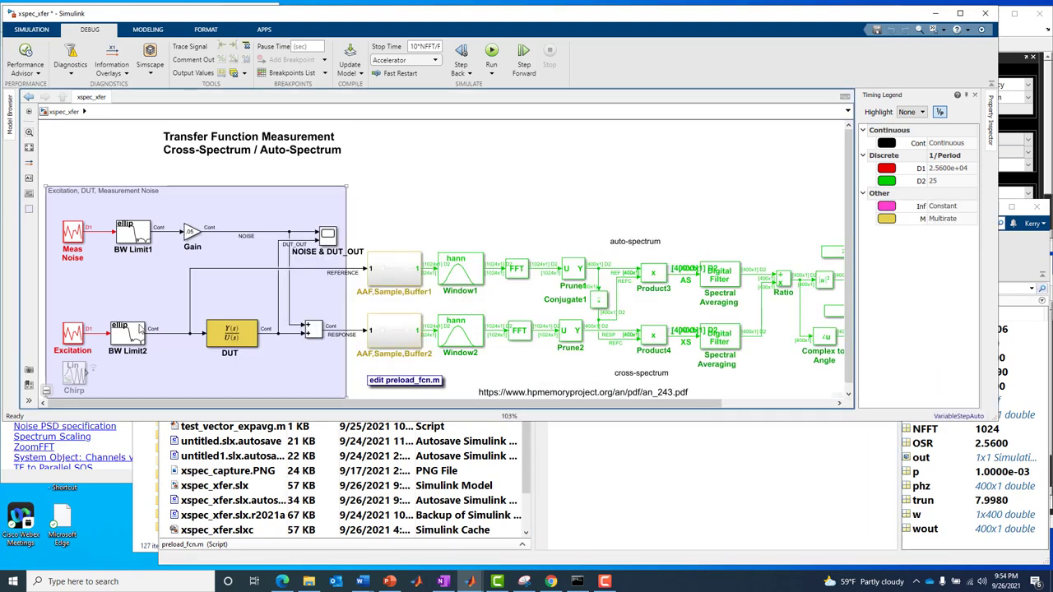
{"action": "left_click", "coordinate": [130, 340]}
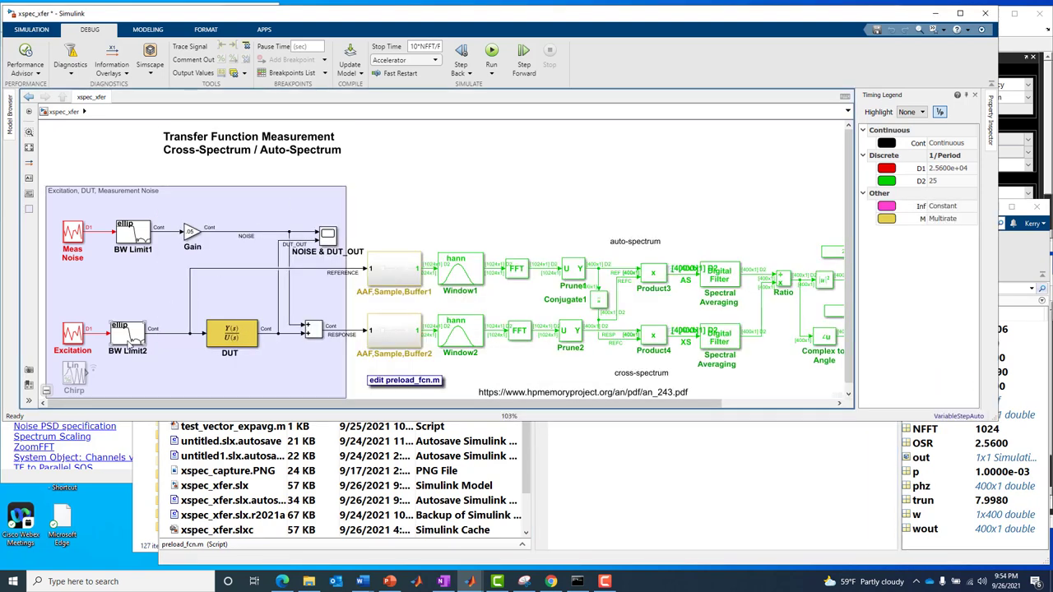
{"action": "left_click", "coordinate": [107, 337]}
{"action": "left_click", "coordinate": [124, 330]}
- Clear the MATLAB Command Window with clc
{"action": "left_click", "coordinate": [639, 448]}
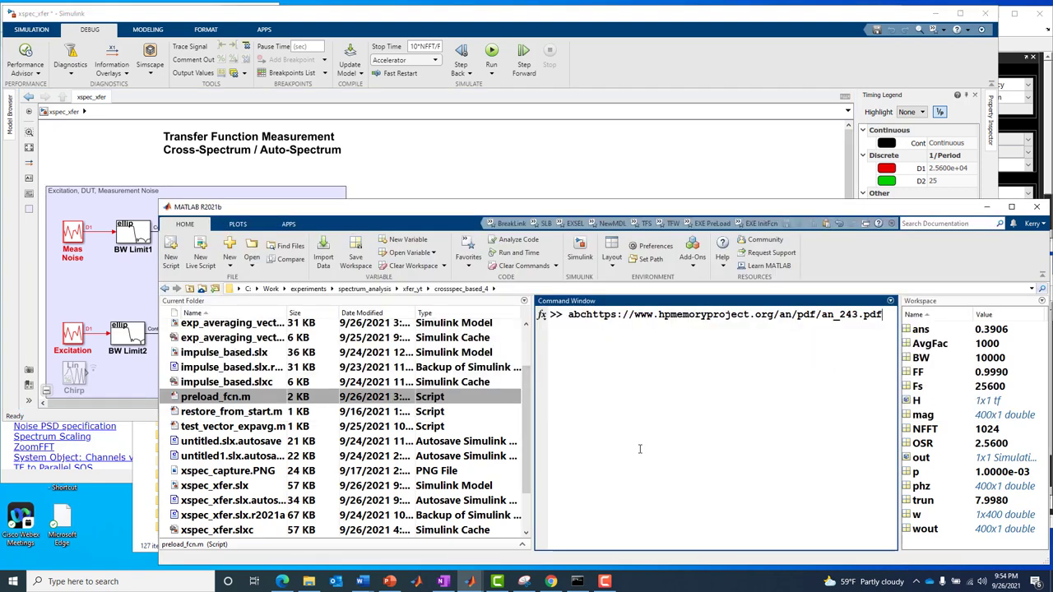
{"action": "type", "text": "10e3"}
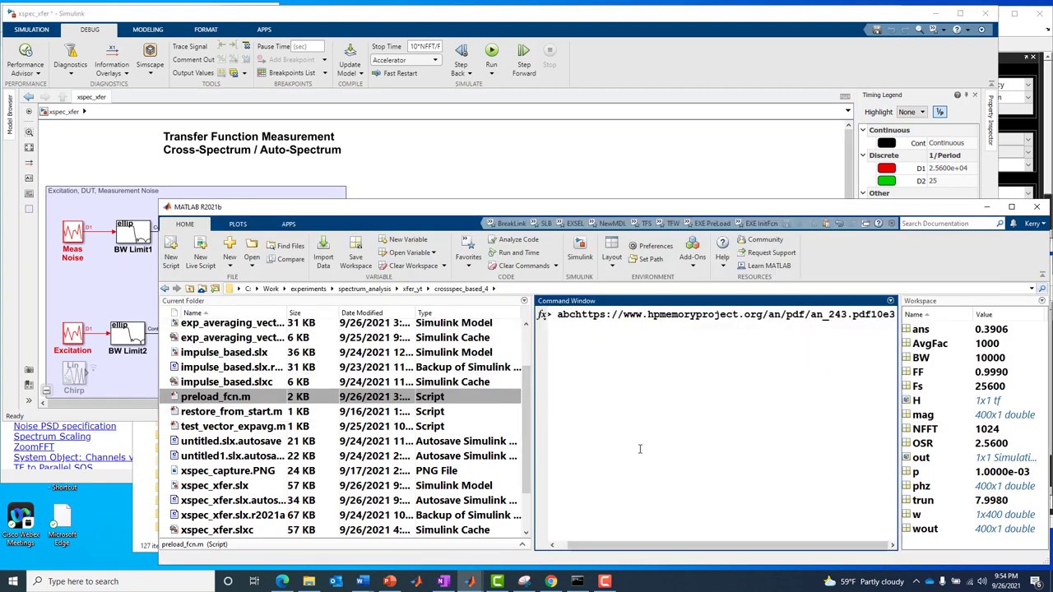
{"action": "triple_click", "coordinate": [703, 315]}
{"action": "left_click", "coordinate": [703, 317]}
{"action": "key", "text": "Return"}
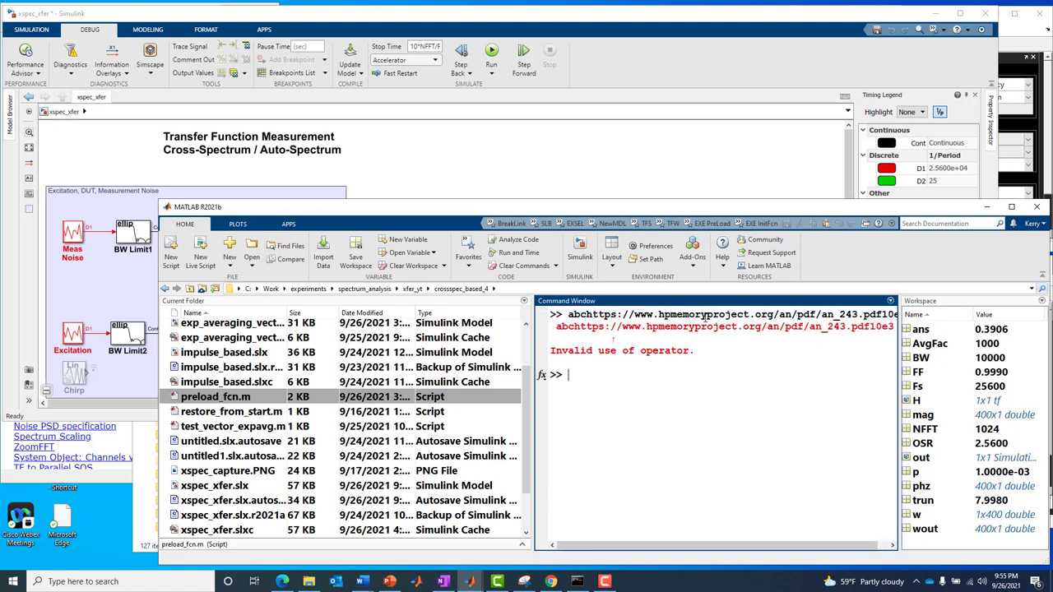
{"action": "type", "text": "clc"}
{"action": "key", "text": "Return"}
- Evaluate 10e3/25.6e3 and 400/1024, both giving 0.390625
{"action": "type", "text": "10e"}
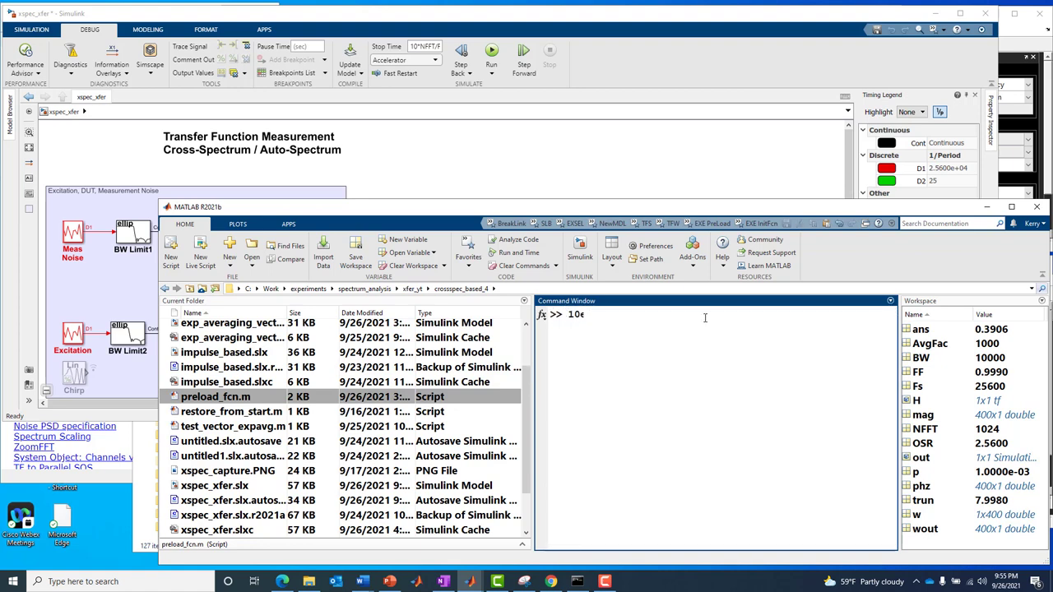
{"action": "type", "text": "3/25.6e3"}
{"action": "key", "text": "Return"}
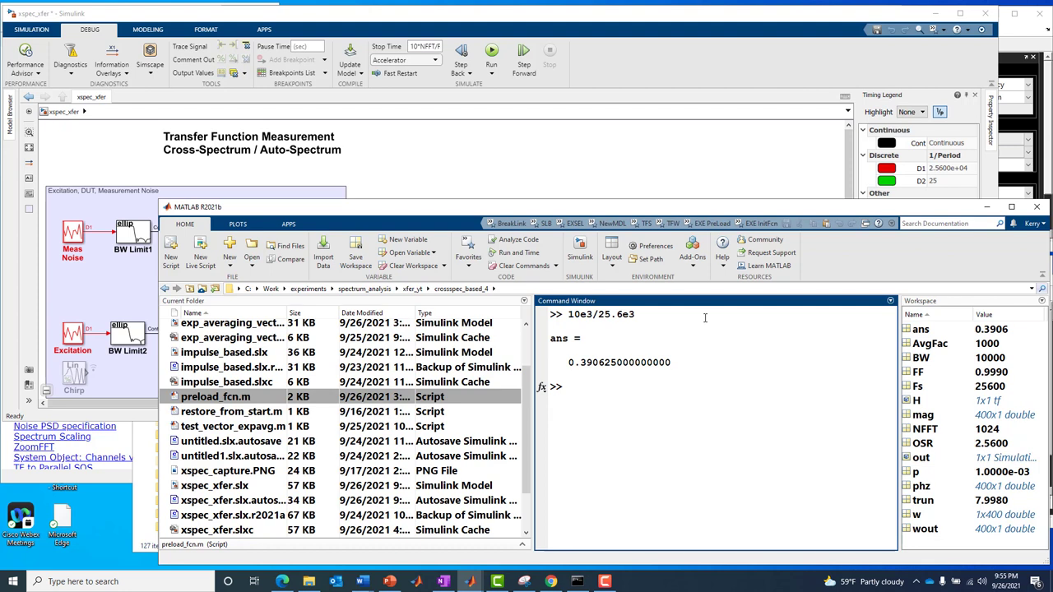
{"action": "type", "text": "400/1024"}
{"action": "key", "text": "Return"}
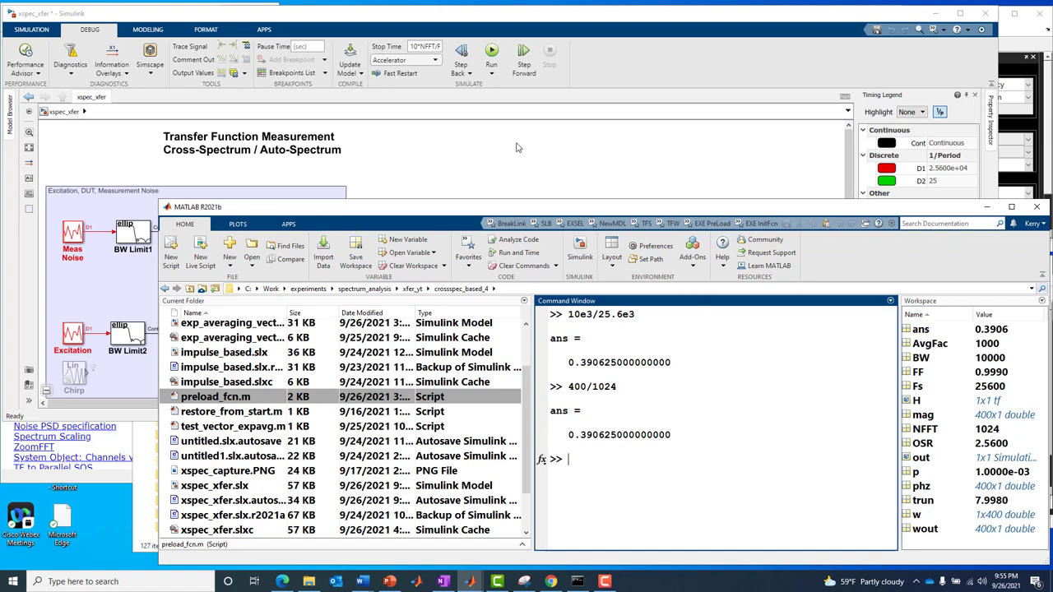
{"action": "left_click_drag", "start_coordinate": [565, 386], "coordinate": [619, 387]}
{"action": "left_click", "coordinate": [529, 164]}
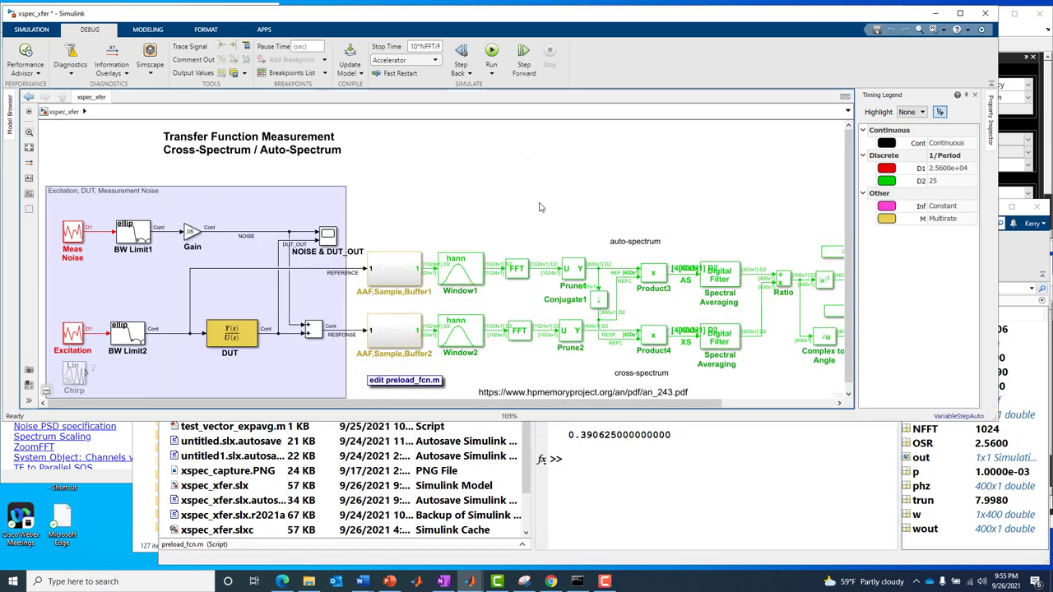
{"action": "left_click_drag", "start_coordinate": [544, 229], "coordinate": [600, 355]}
{"action": "left_click", "coordinate": [608, 371]}
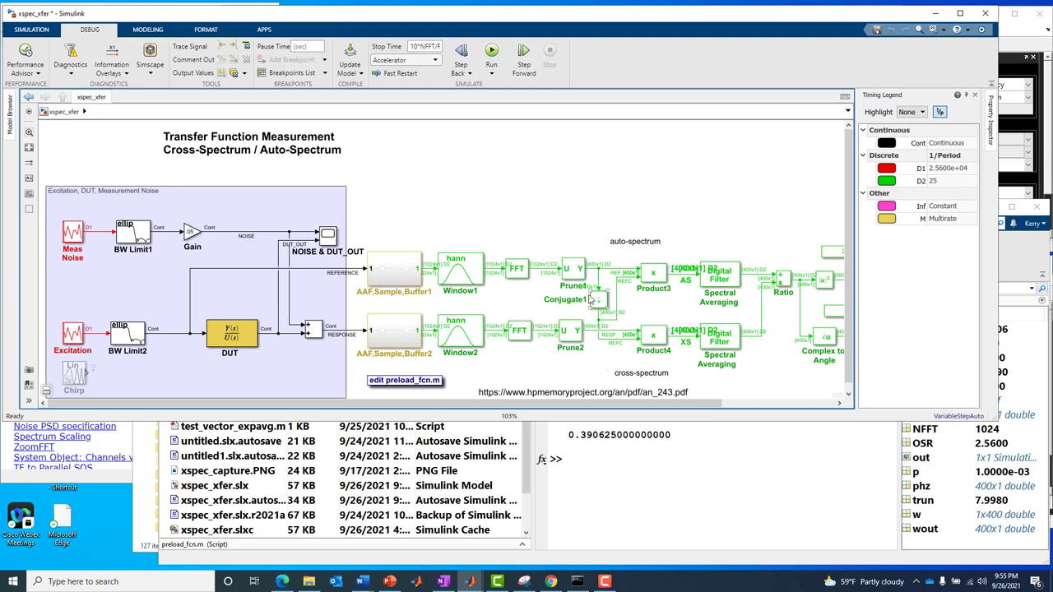
{"action": "left_click_drag", "start_coordinate": [594, 249], "coordinate": [658, 280]}
{"action": "left_click", "coordinate": [658, 280]}
{"action": "left_click_drag", "start_coordinate": [598, 251], "coordinate": [690, 363]}
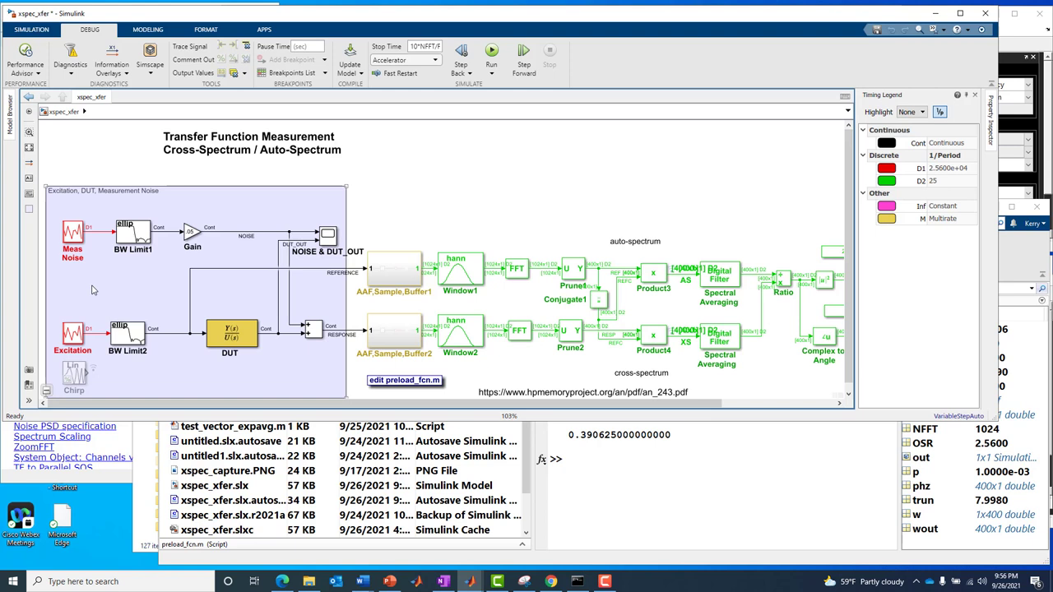
{"action": "left_click", "coordinate": [653, 335]}
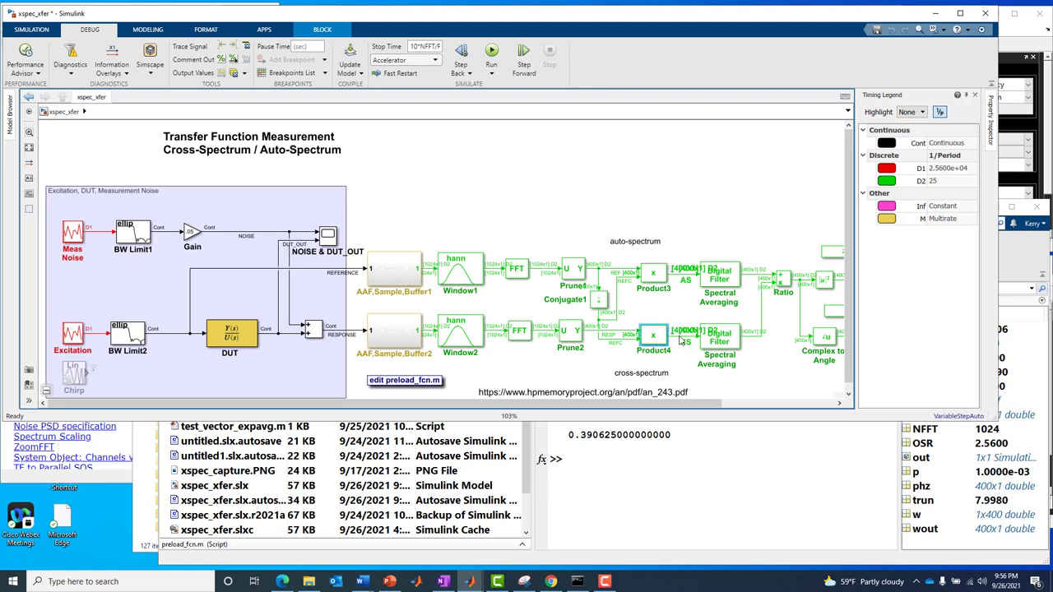
{"action": "left_click", "coordinate": [685, 364]}
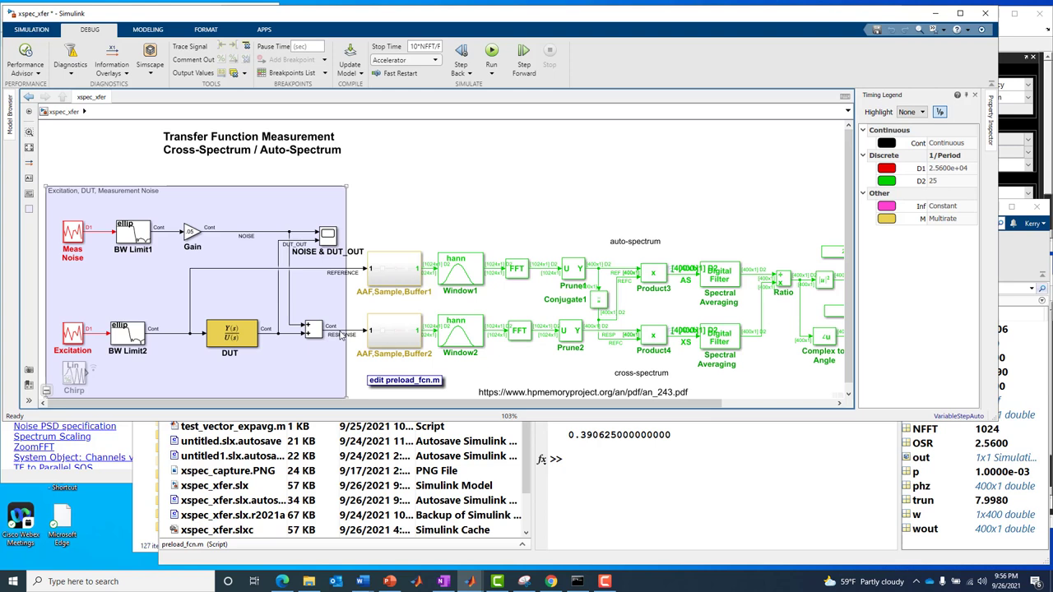
{"action": "left_click", "coordinate": [341, 336]}
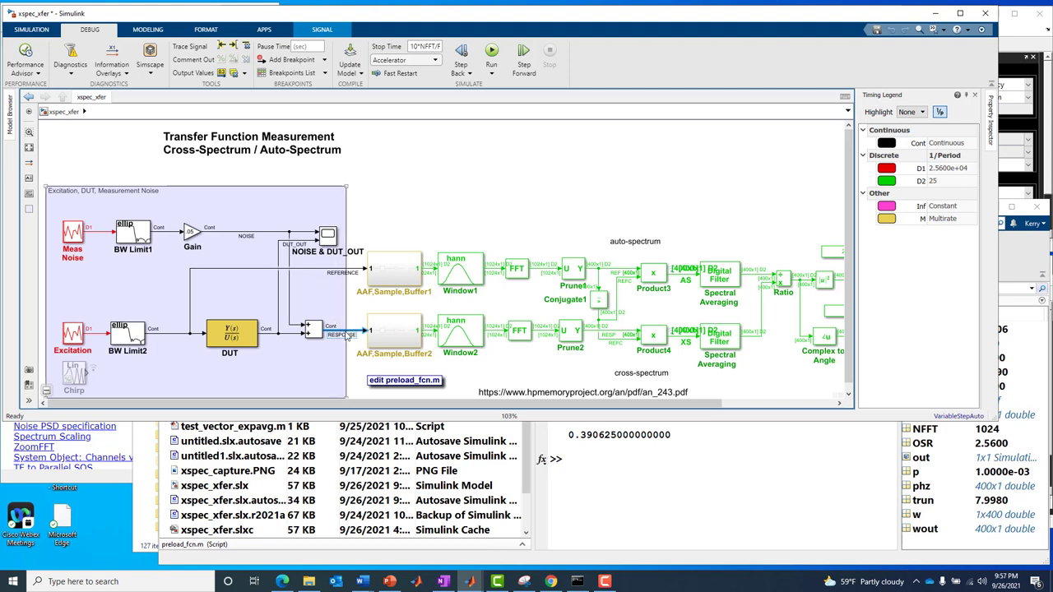
{"action": "left_click", "coordinate": [311, 270]}
{"action": "left_click", "coordinate": [352, 335]}
{"action": "left_click", "coordinate": [241, 337]}
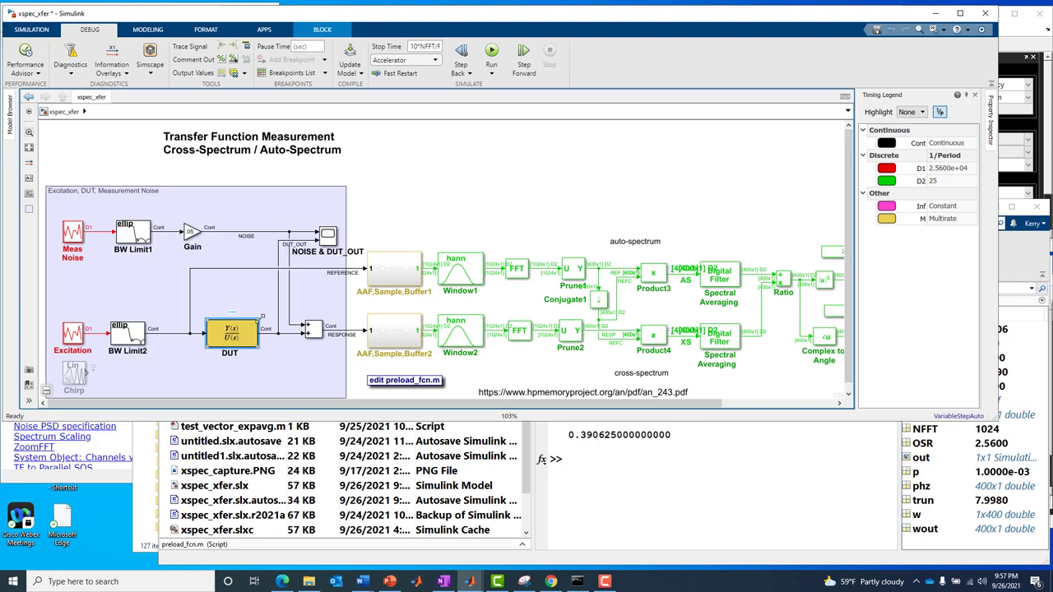
{"action": "left_click", "coordinate": [352, 334]}
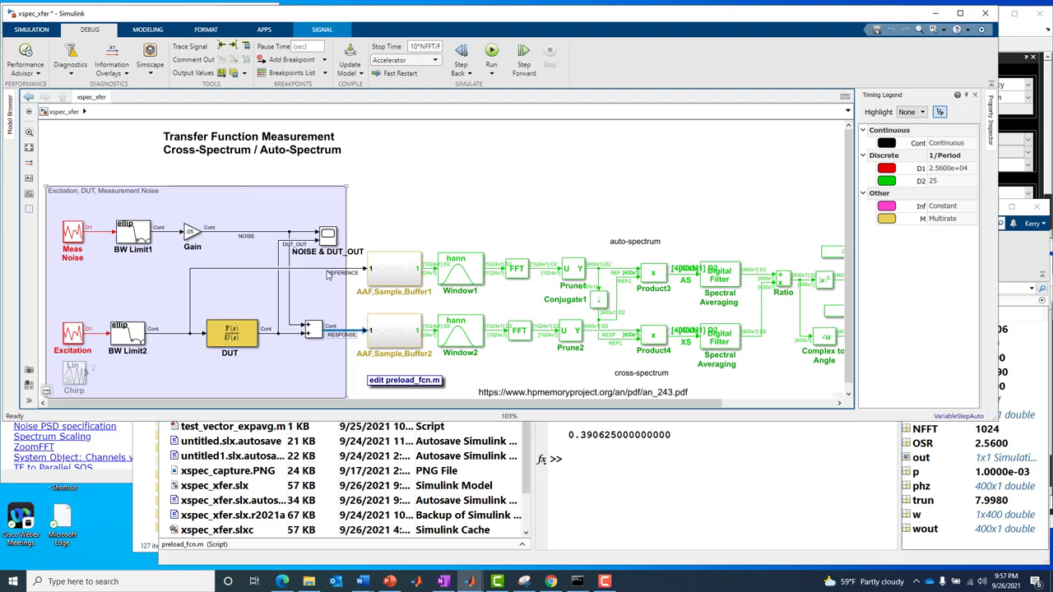
{"action": "left_click", "coordinate": [326, 269]}
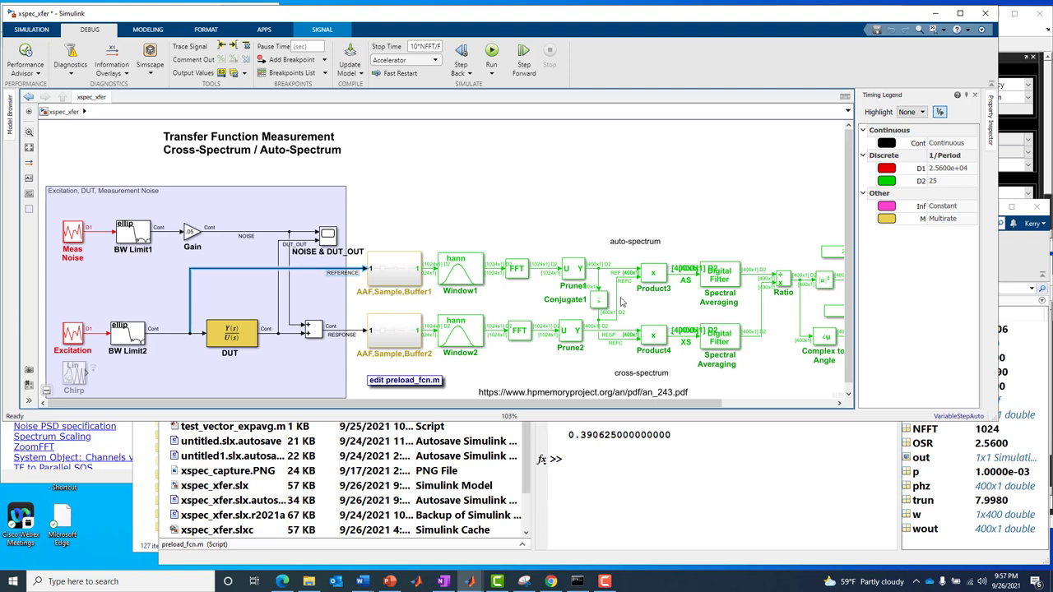
{"action": "left_click", "coordinate": [681, 340]}
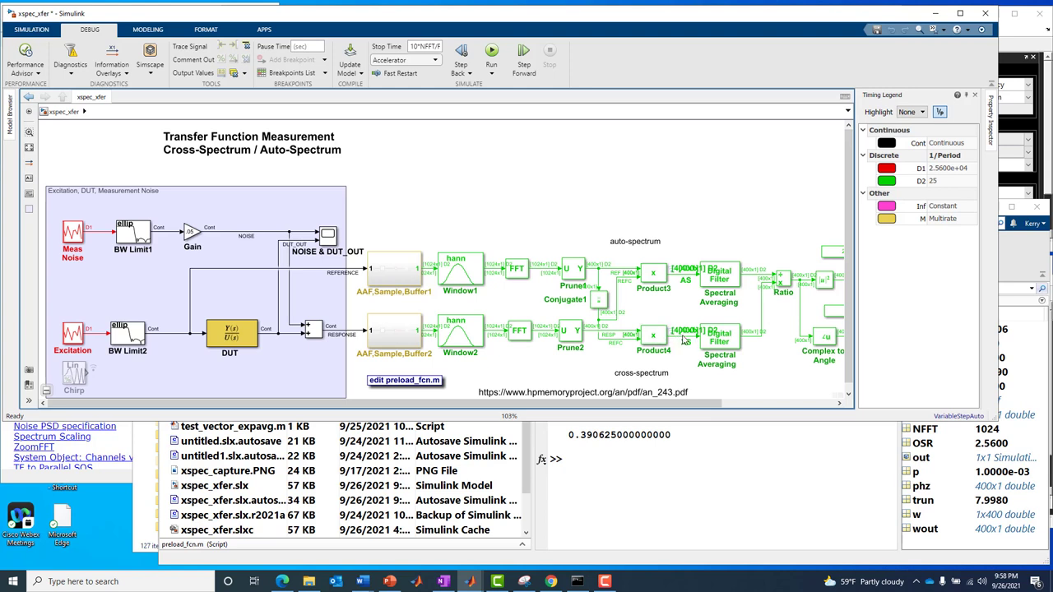
{"action": "left_click", "coordinate": [681, 335]}
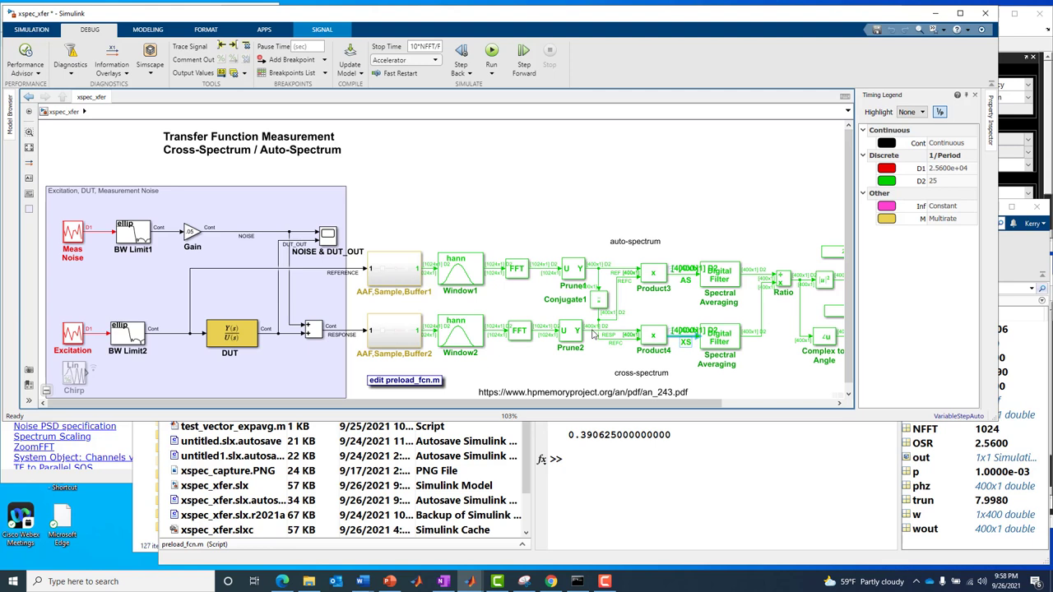
{"action": "left_click", "coordinate": [595, 333]}
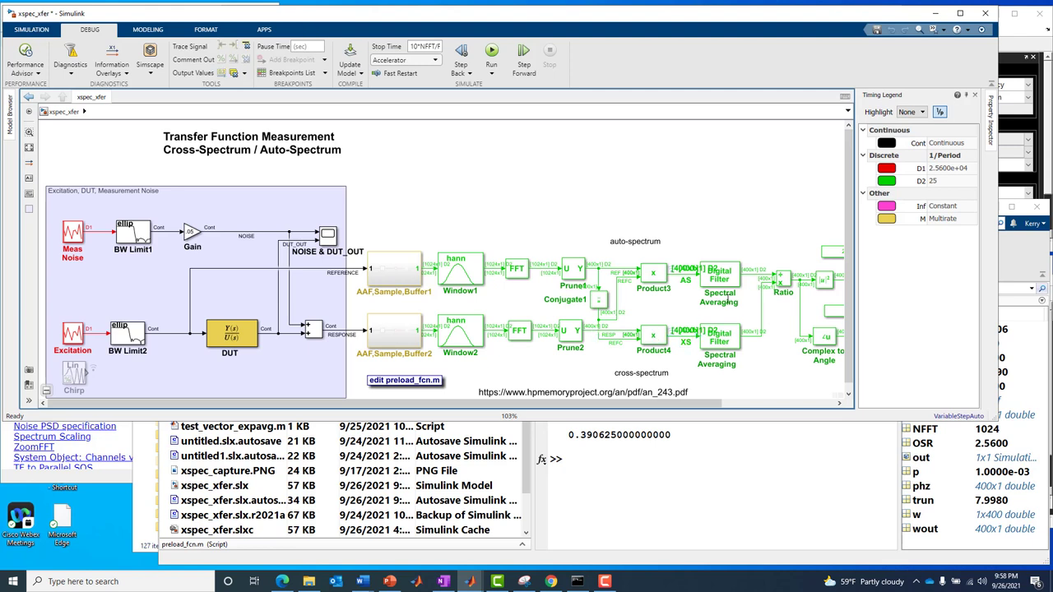
{"action": "left_click_drag", "start_coordinate": [598, 254], "coordinate": [700, 295]}
{"action": "left_click", "coordinate": [709, 179]}
{"action": "left_click_drag", "start_coordinate": [359, 323], "coordinate": [679, 364]}
{"action": "left_click", "coordinate": [696, 367]}
- Look inside AAF,Sample,Buffer1, compare the buffer subsystems and Ratio block, then open AAF,Sample,Buffer2
{"action": "double_click", "coordinate": [391, 276]}
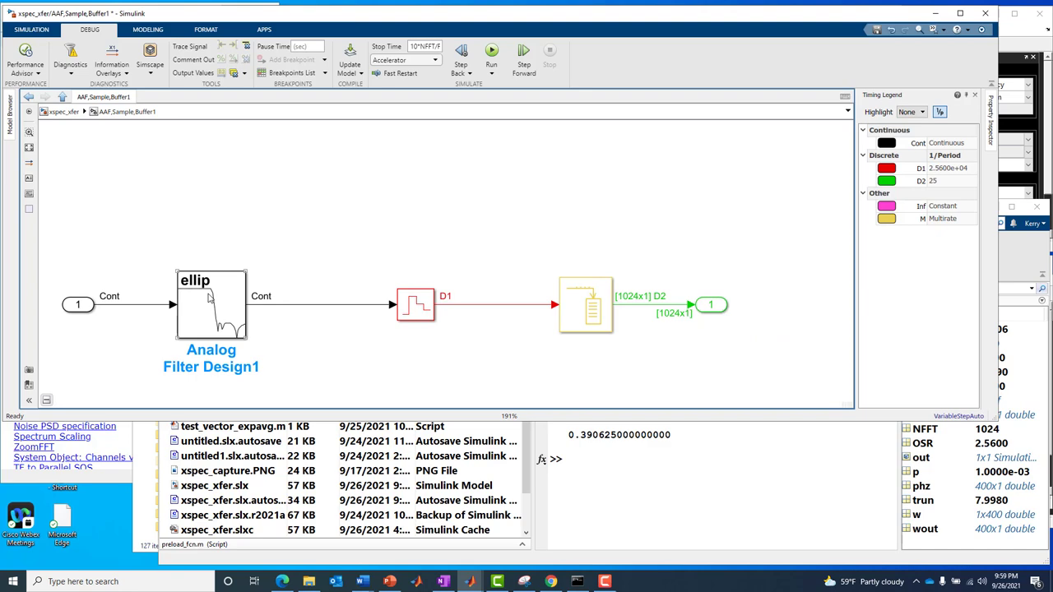
{"action": "left_click", "coordinate": [62, 97]}
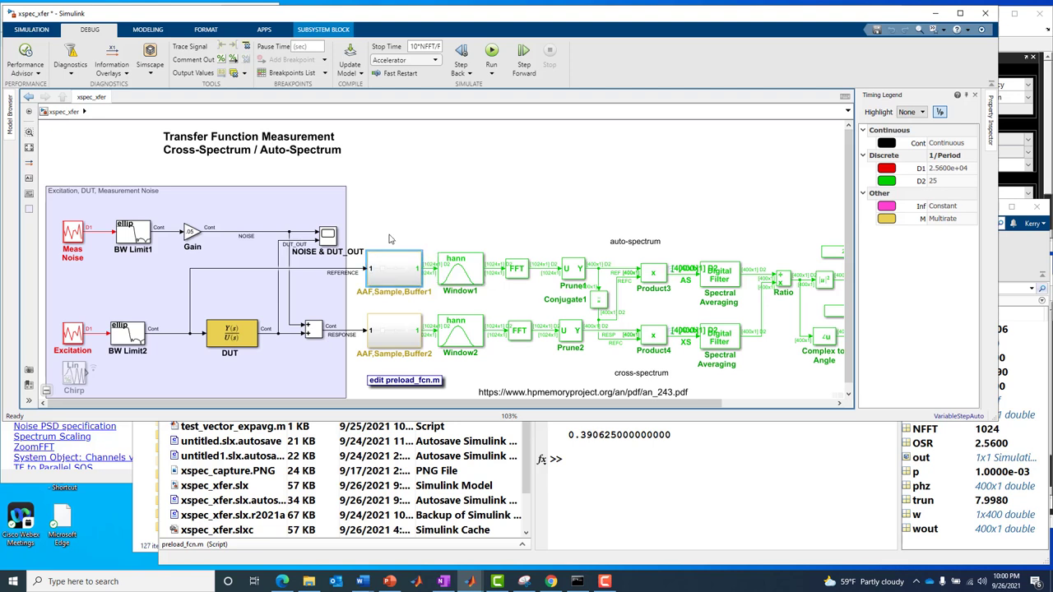
{"action": "left_click", "coordinate": [392, 329]}
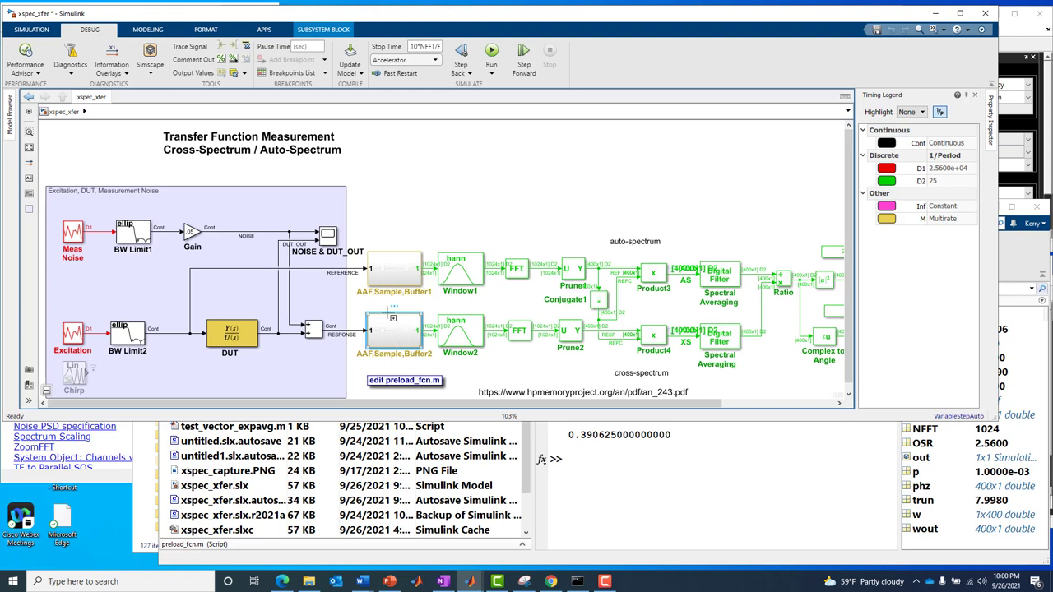
{"action": "left_click", "coordinate": [387, 278]}
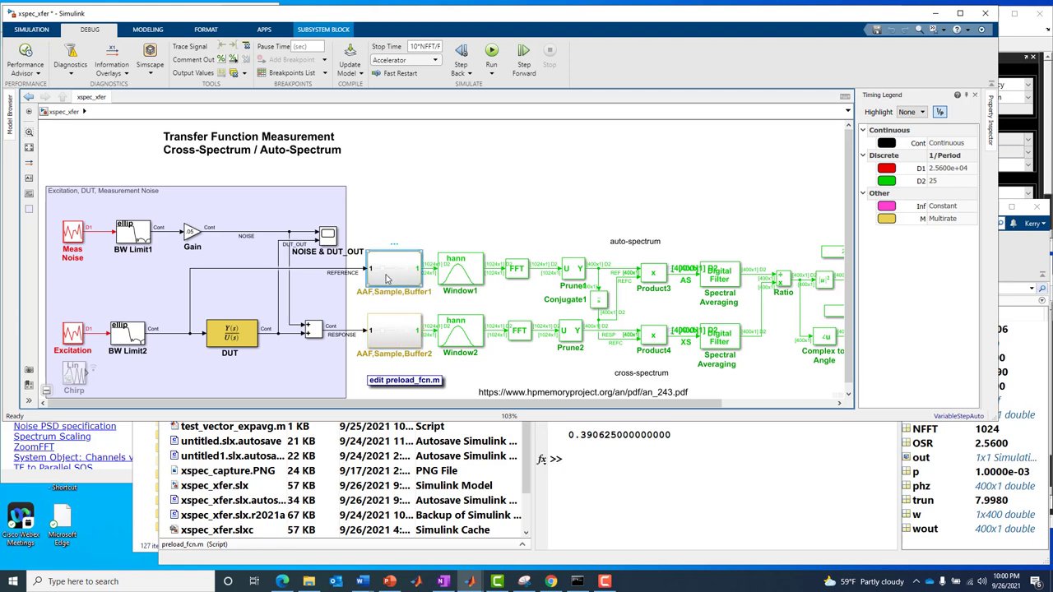
{"action": "left_click", "coordinate": [393, 337]}
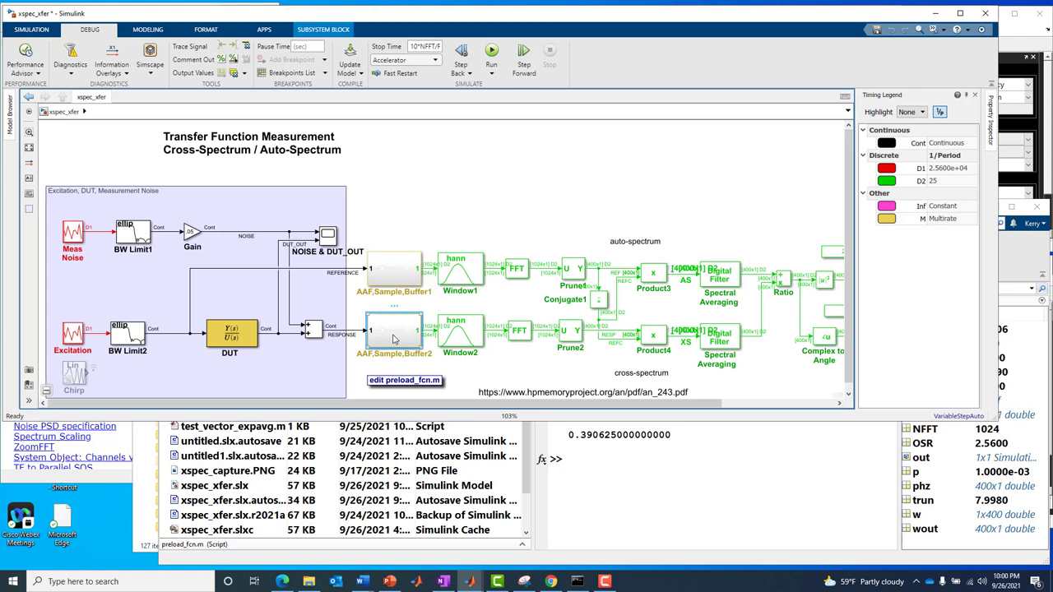
{"action": "left_click", "coordinate": [776, 281]}
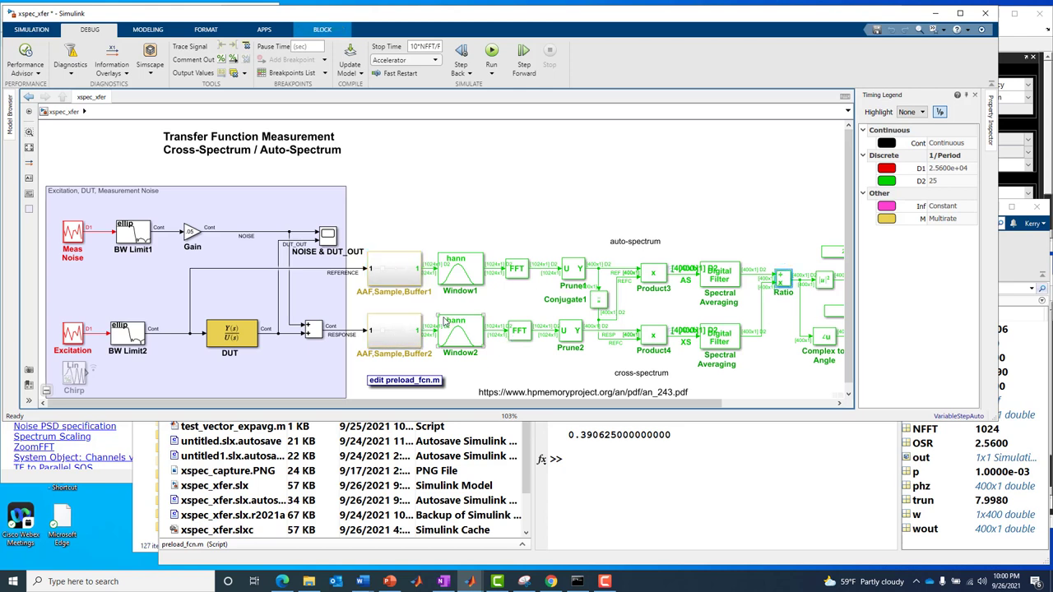
{"action": "double_click", "coordinate": [387, 269]}
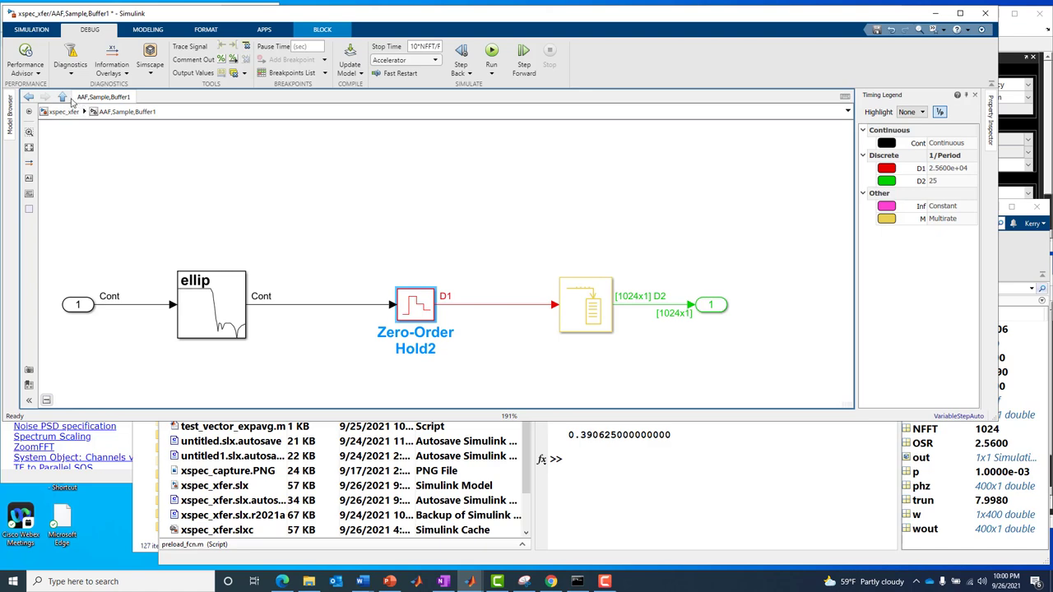
{"action": "left_click", "coordinate": [62, 96]}
{"action": "double_click", "coordinate": [393, 333]}
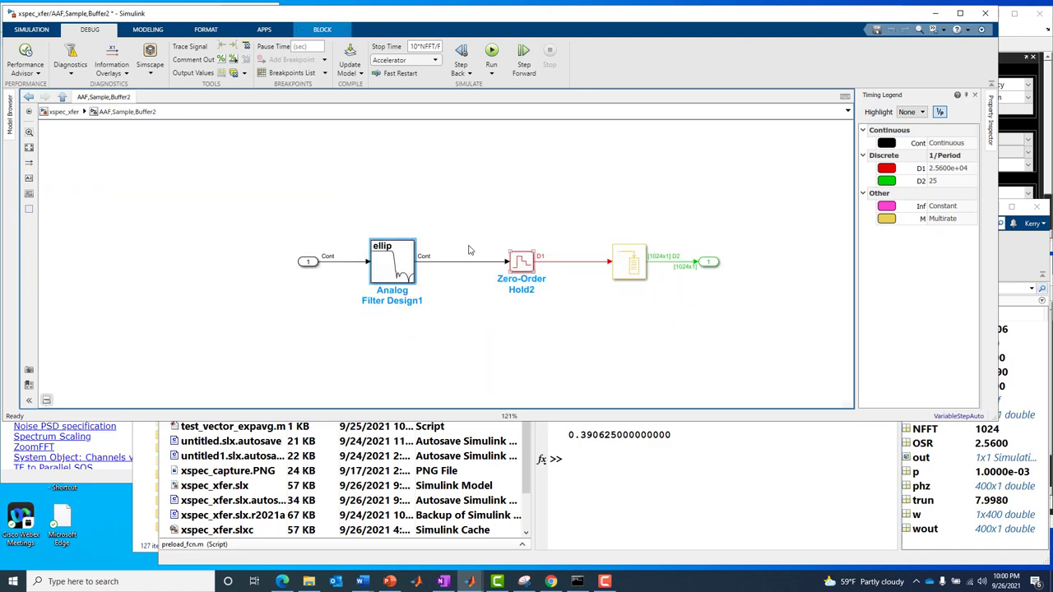
- Leave AAF,Sample,Buffer2 for the top-level model and select Product3
{"action": "left_click", "coordinate": [66, 97]}
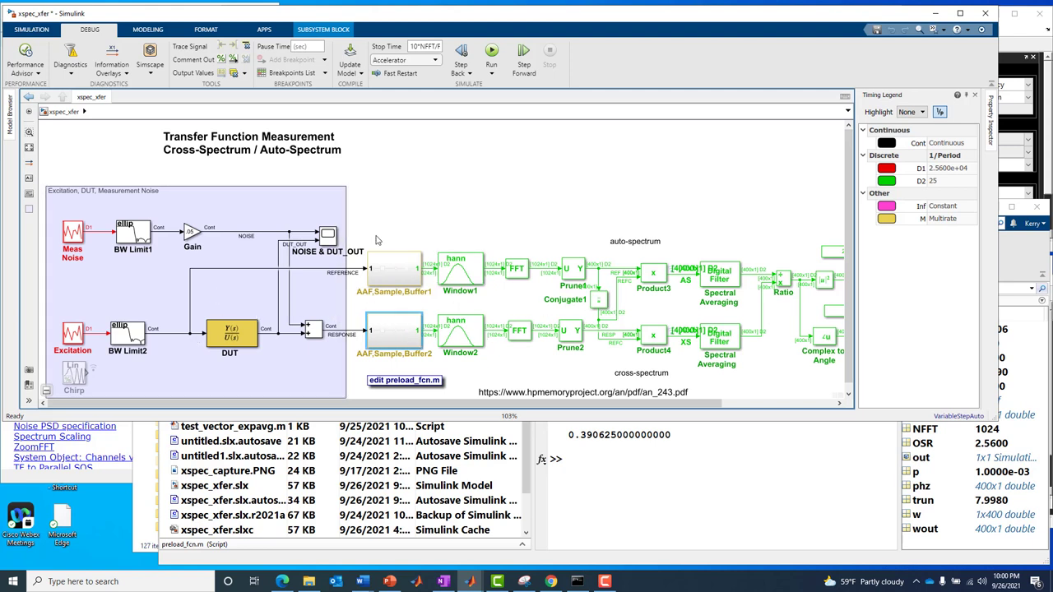
{"action": "left_click", "coordinate": [653, 279]}
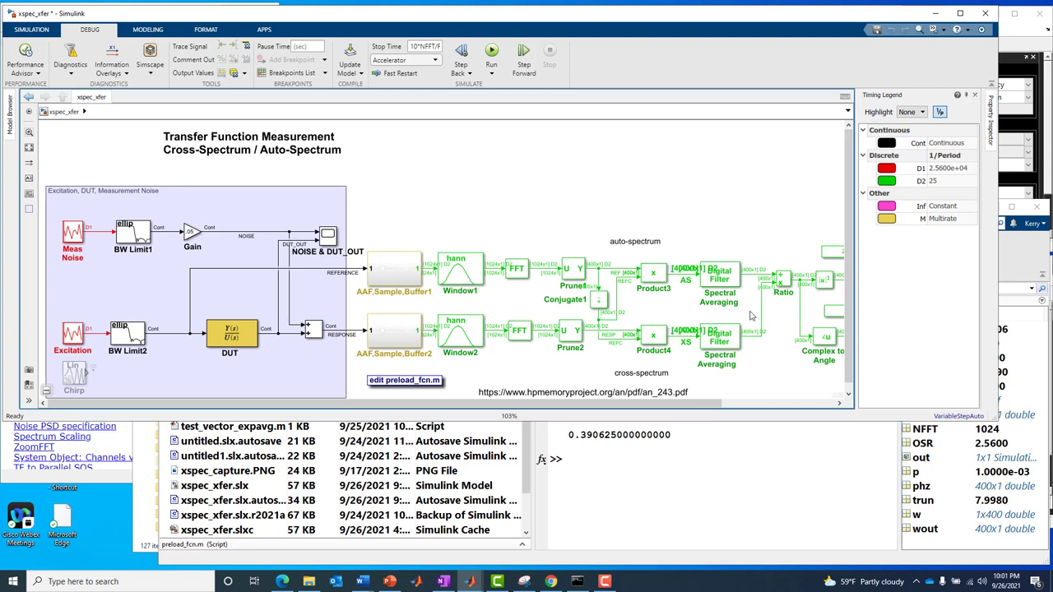
- Close the Timing Legend and set the sample time display to Off
{"action": "left_click", "coordinate": [975, 97]}
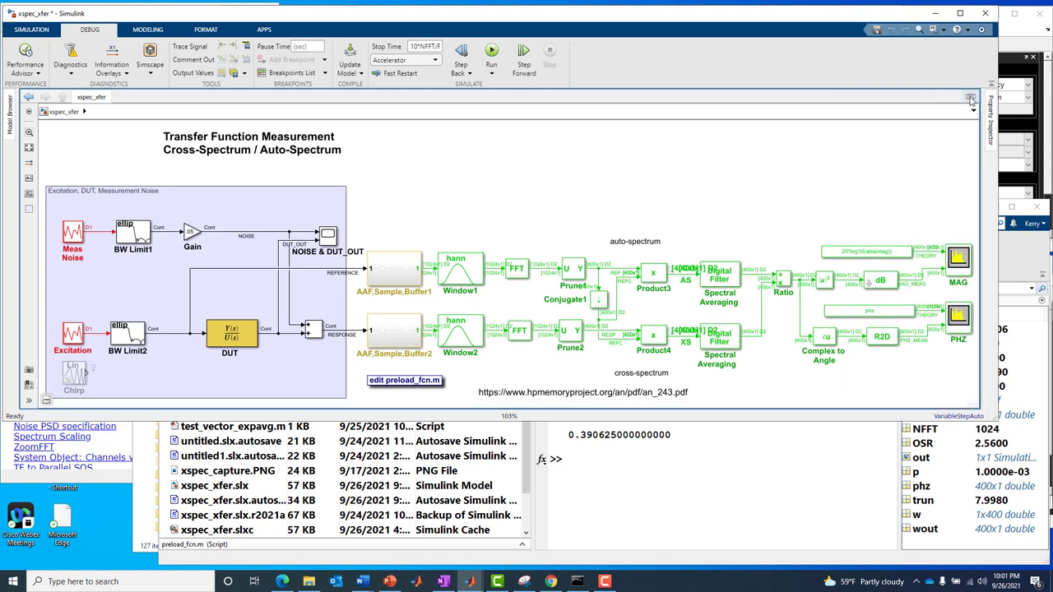
{"action": "left_click", "coordinate": [32, 165]}
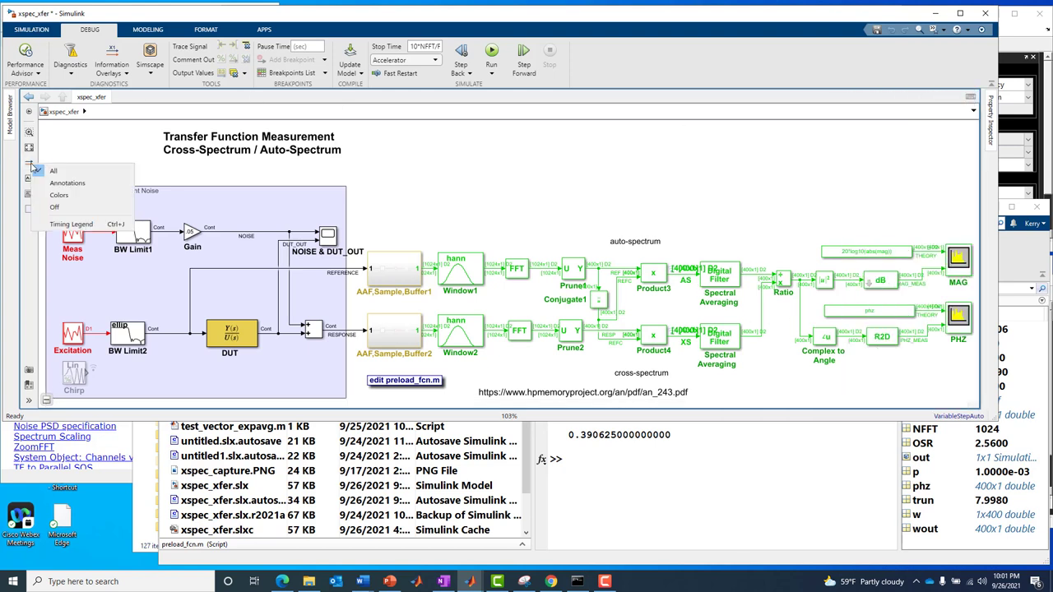
{"action": "left_click", "coordinate": [79, 200]}
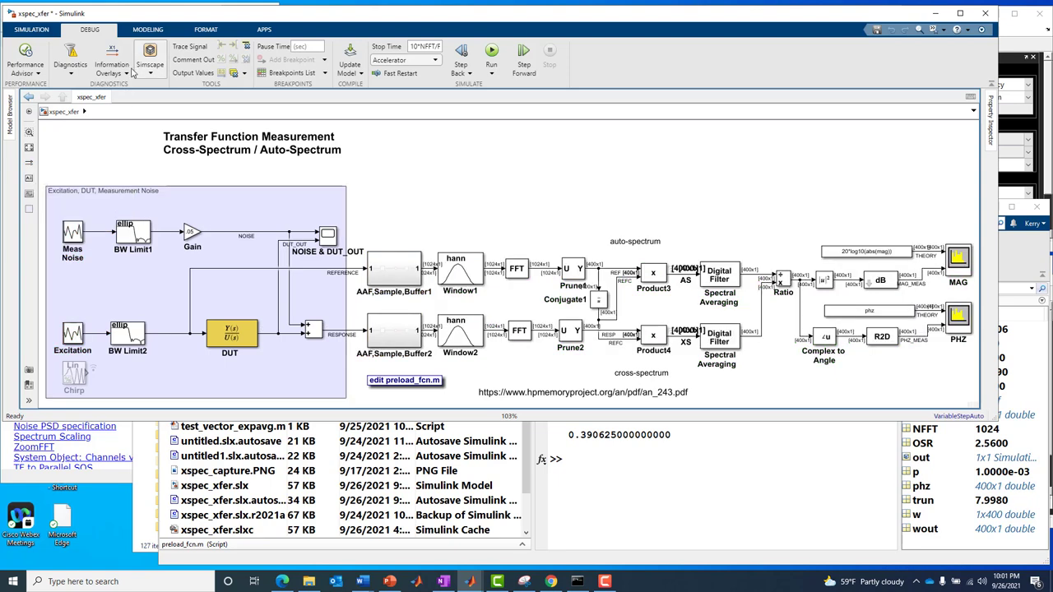
- Hide Signal Dimensions and show Base Data Types through Information Overlays
{"action": "left_click", "coordinate": [126, 74]}
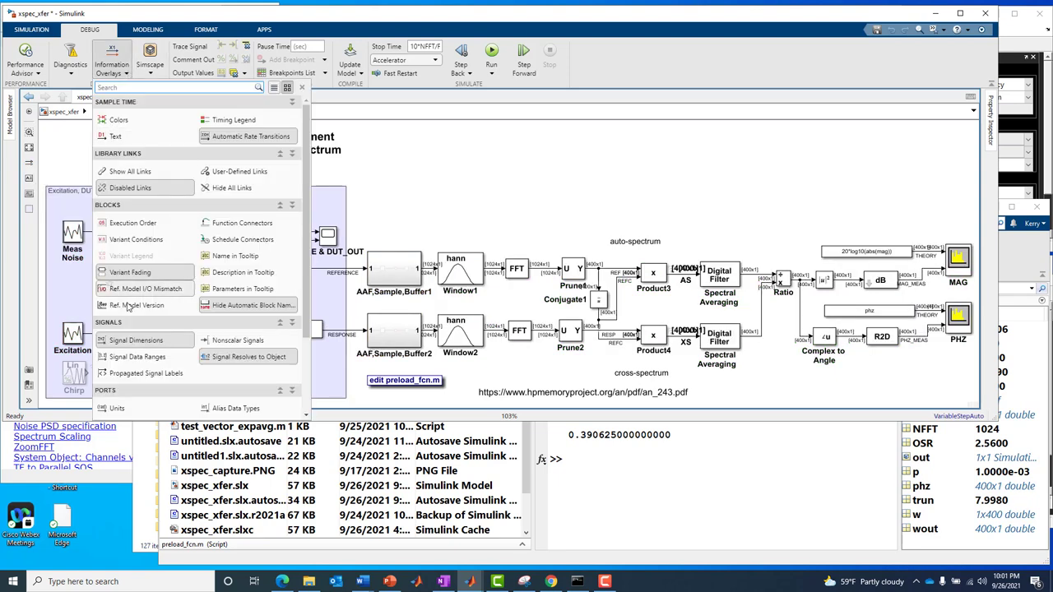
{"action": "left_click", "coordinate": [133, 342]}
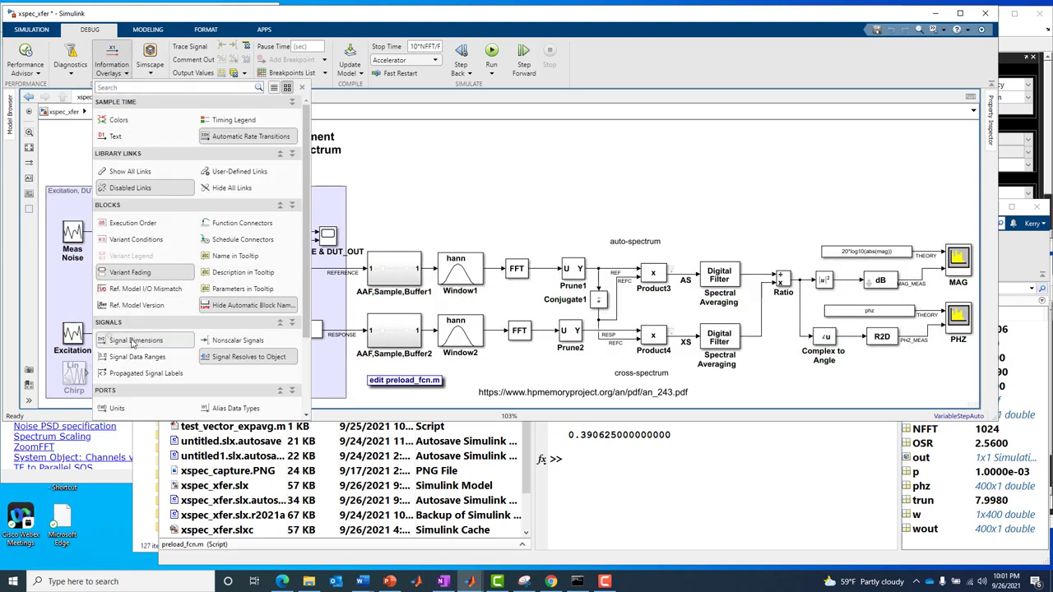
{"action": "left_click", "coordinate": [418, 156]}
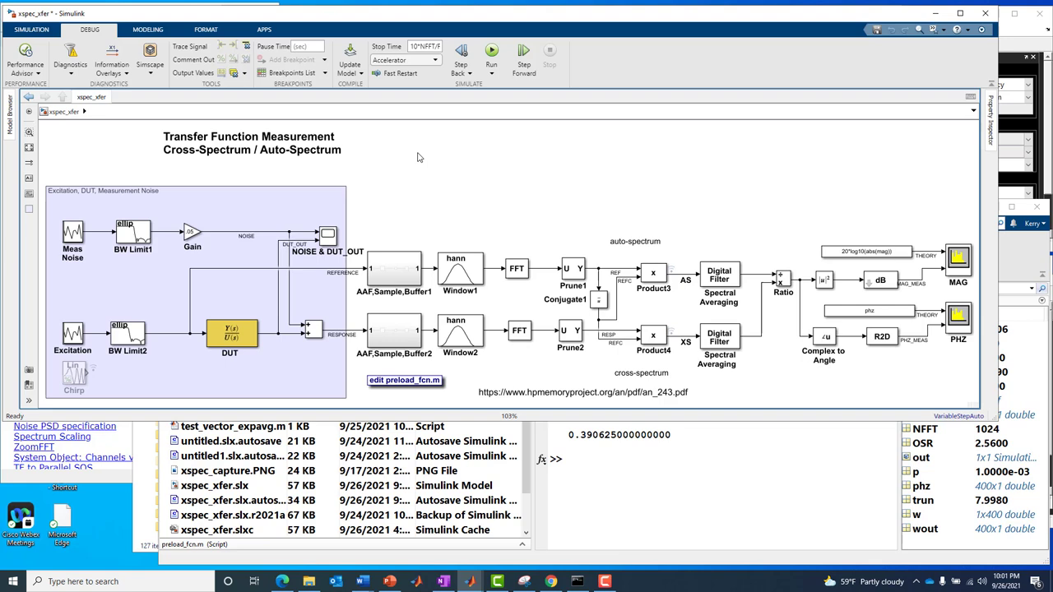
{"action": "left_click", "coordinate": [126, 74]}
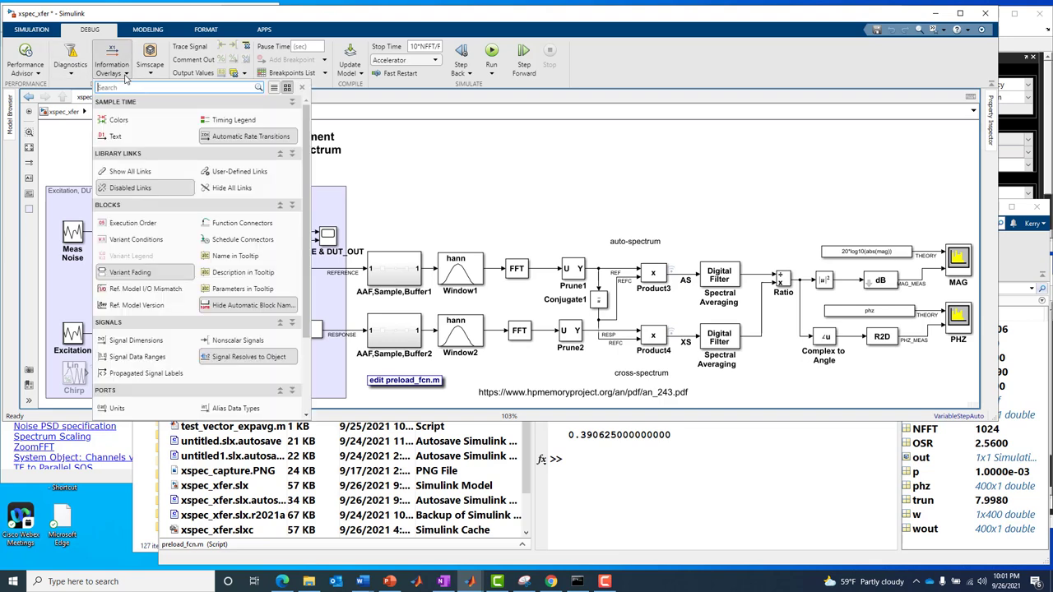
{"action": "left_click_drag", "start_coordinate": [303, 302], "coordinate": [303, 359]}
{"action": "left_click", "coordinate": [133, 346]}
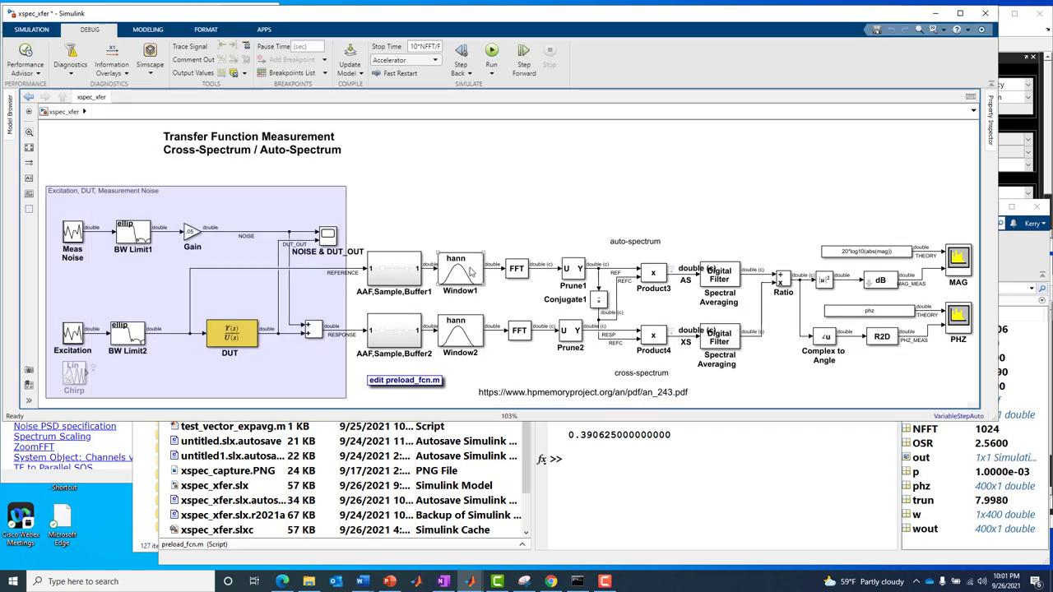
{"action": "left_click", "coordinate": [228, 262]}
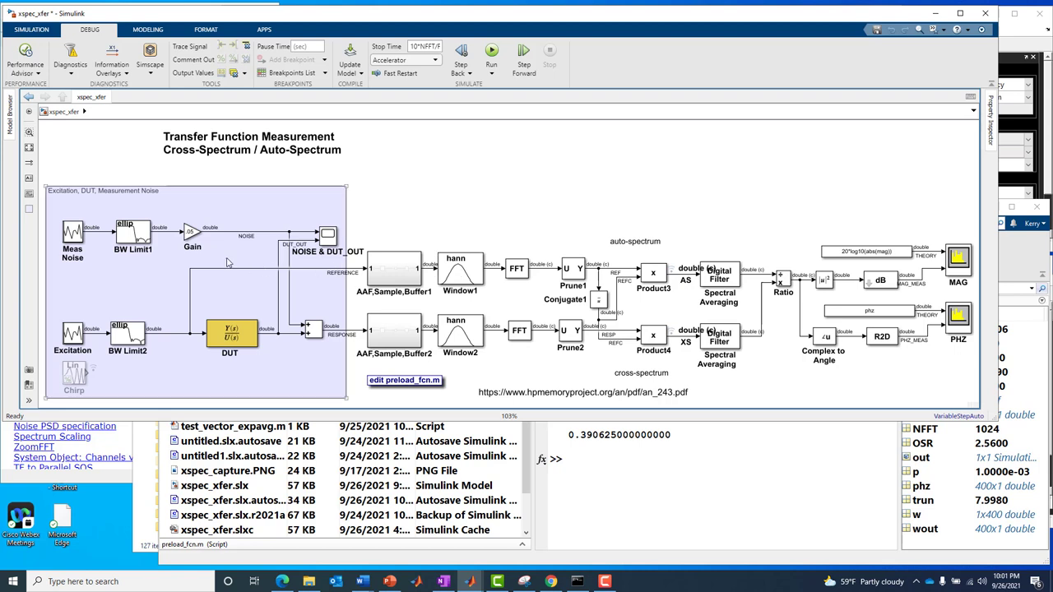
{"action": "left_click", "coordinate": [214, 336]}
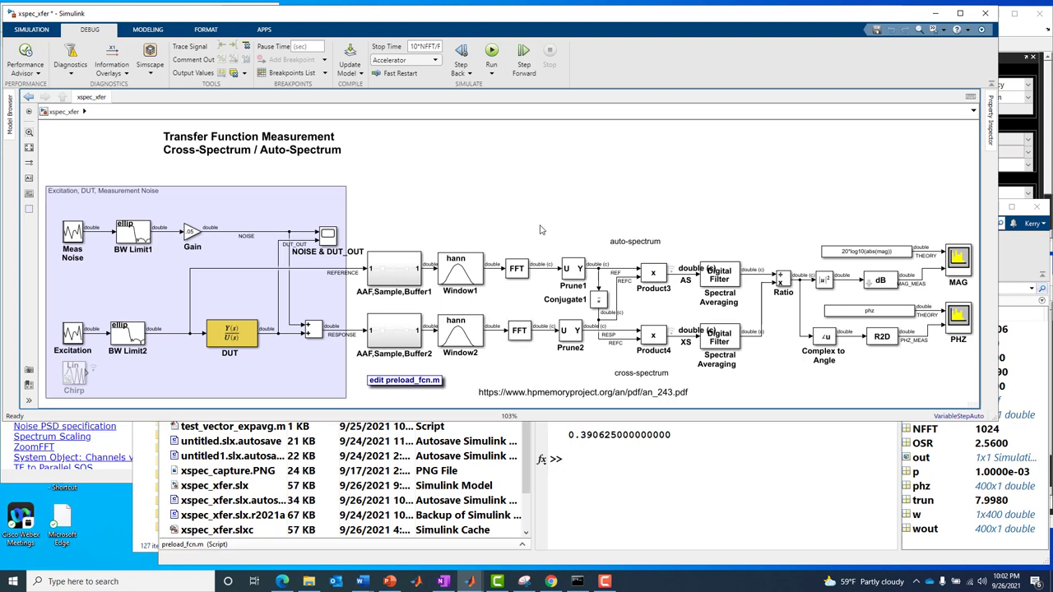
{"action": "left_click_drag", "start_coordinate": [539, 224], "coordinate": [804, 376]}
{"action": "left_click", "coordinate": [799, 314]}
{"action": "left_click", "coordinate": [800, 314]}
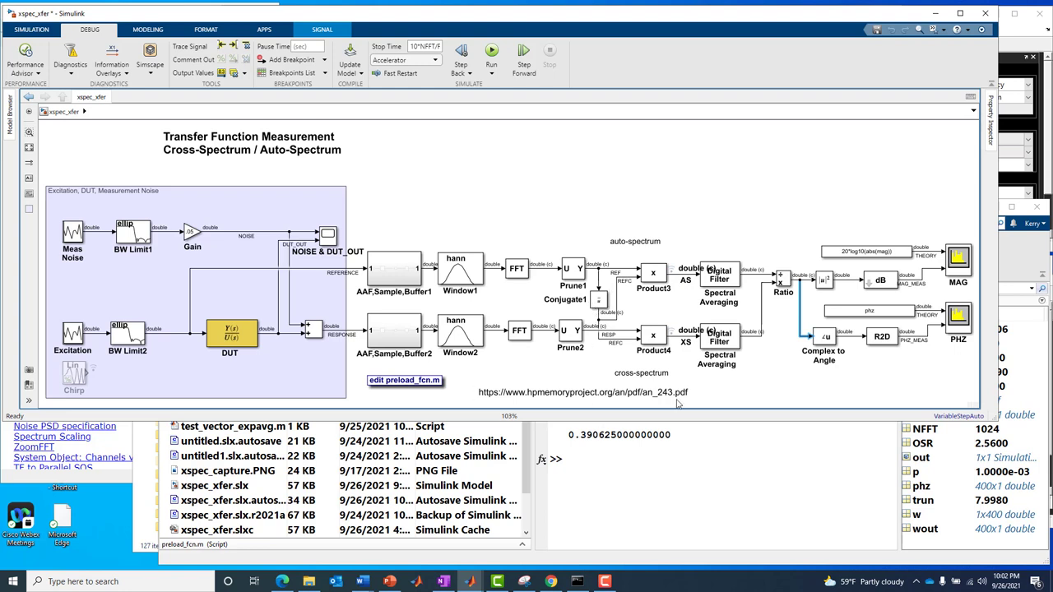
{"action": "left_click", "coordinate": [710, 248]}
{"action": "left_click_drag", "start_coordinate": [700, 222], "coordinate": [746, 390]}
{"action": "left_click", "coordinate": [711, 194]}
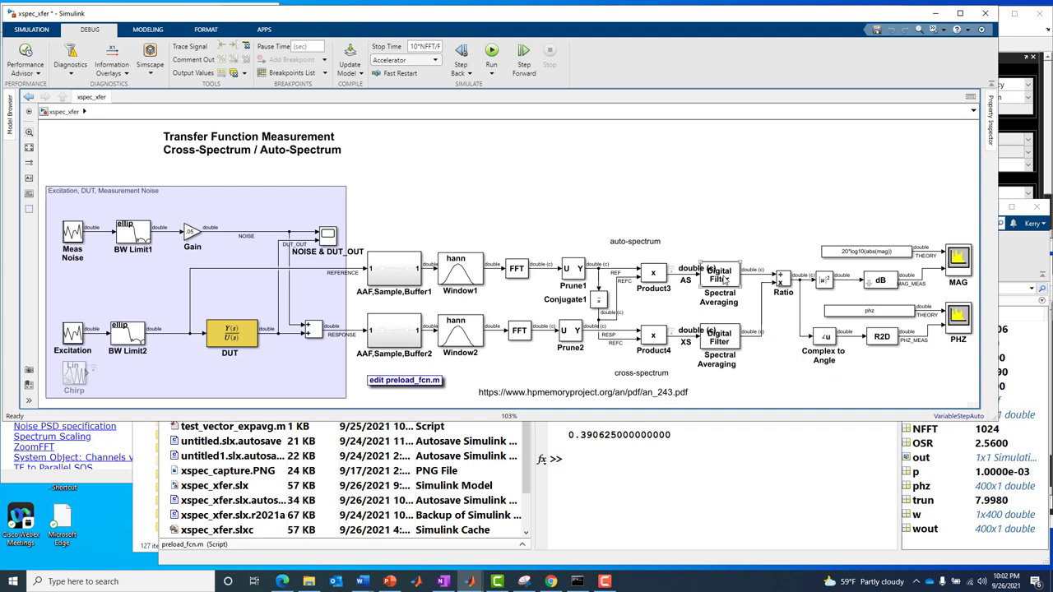
{"action": "left_click", "coordinate": [732, 284]}
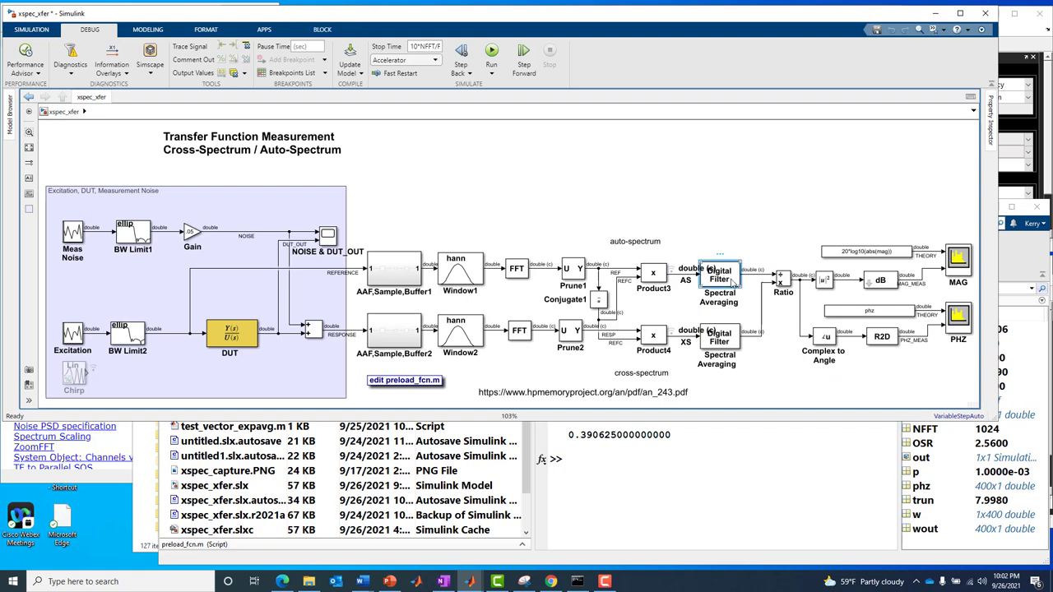
- Keep the upper Spectral Averaging filter as IIR with numerator p, denominator [1 p-1], and apply
{"action": "double_click", "coordinate": [732, 283]}
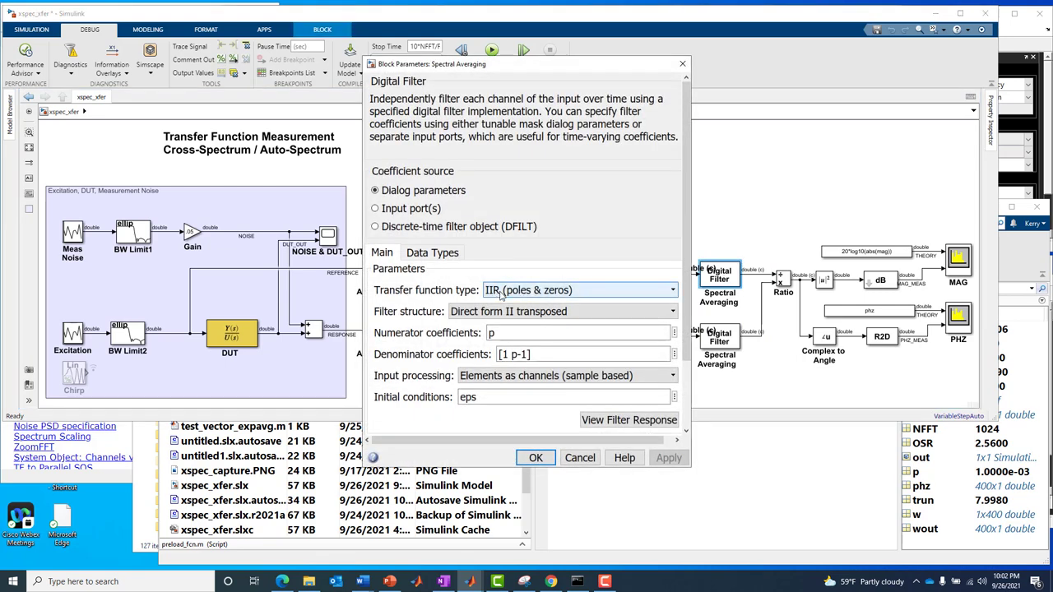
{"action": "left_click", "coordinate": [536, 292]}
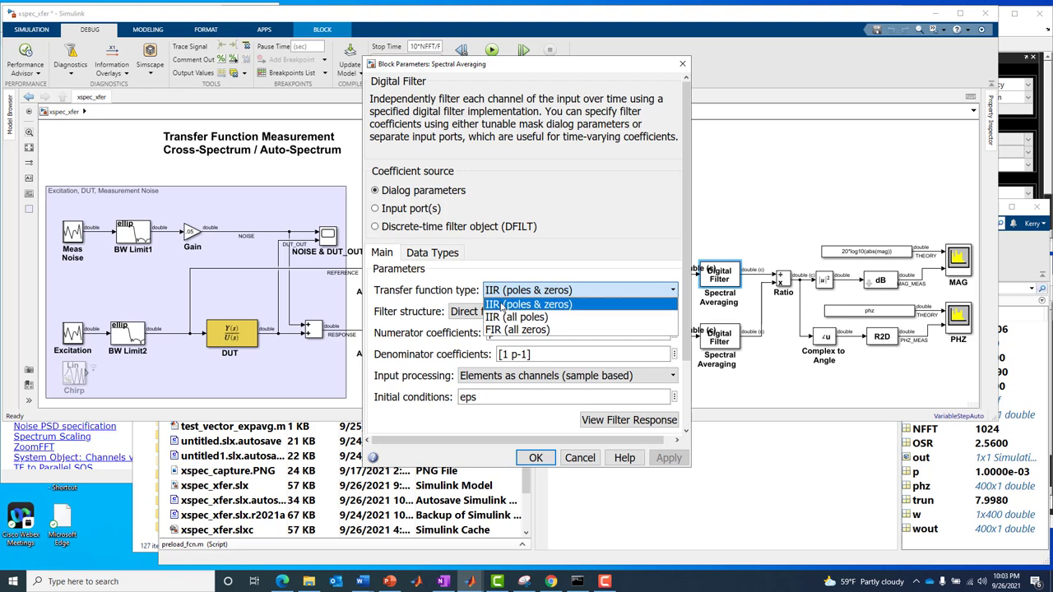
{"action": "left_click", "coordinate": [501, 306]}
{"action": "left_click", "coordinate": [667, 458]}
{"action": "double_click", "coordinate": [511, 333]}
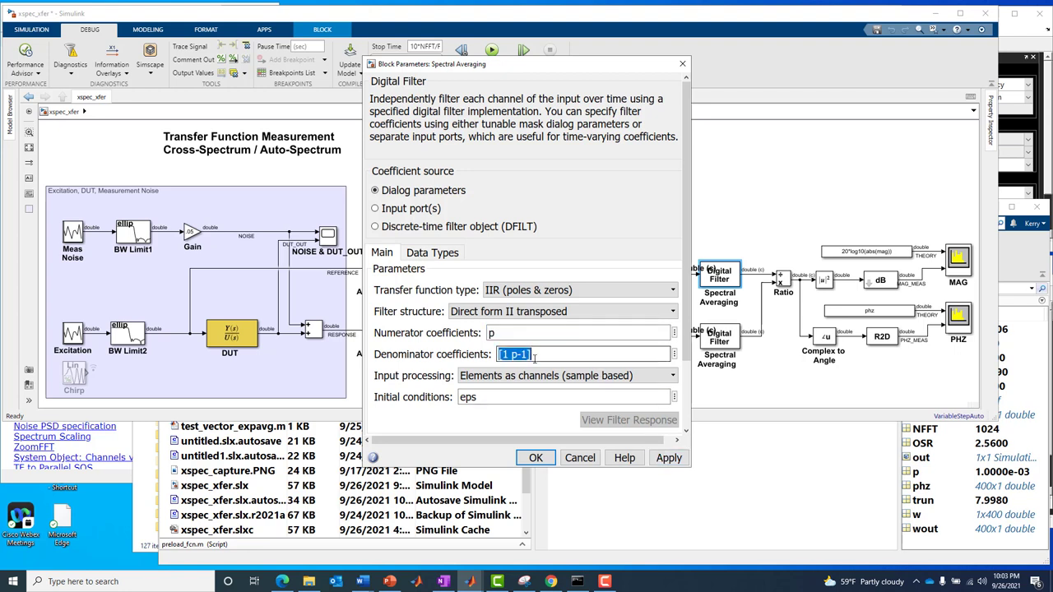
{"action": "left_click", "coordinate": [507, 334]}
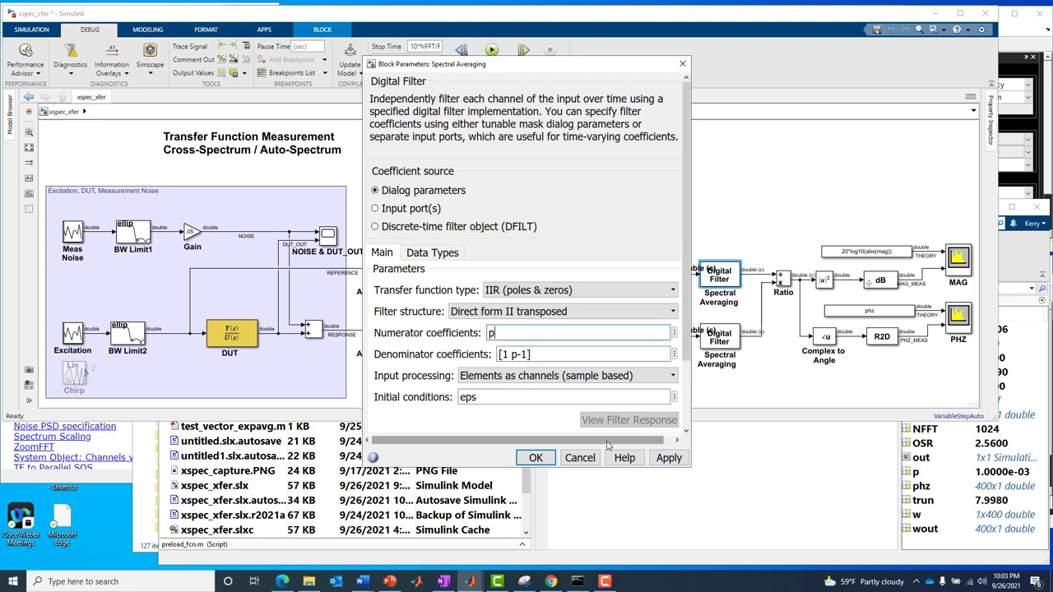
{"action": "left_click", "coordinate": [668, 458]}
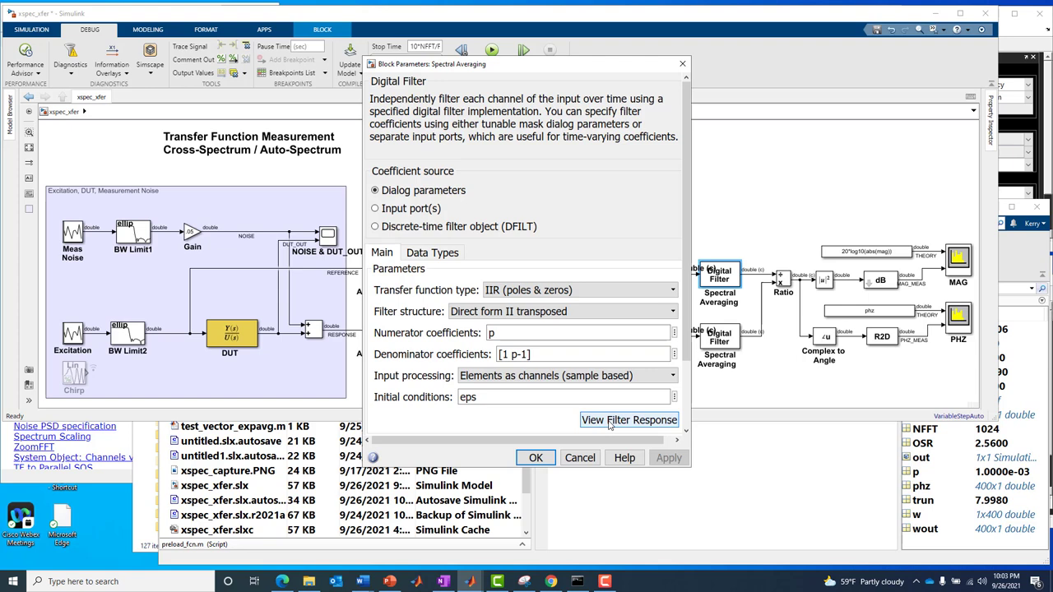
- Plot the Spectral Averaging filter's magnitude response, falling from 0 dB to about -65 dB
{"action": "left_click", "coordinate": [609, 422]}
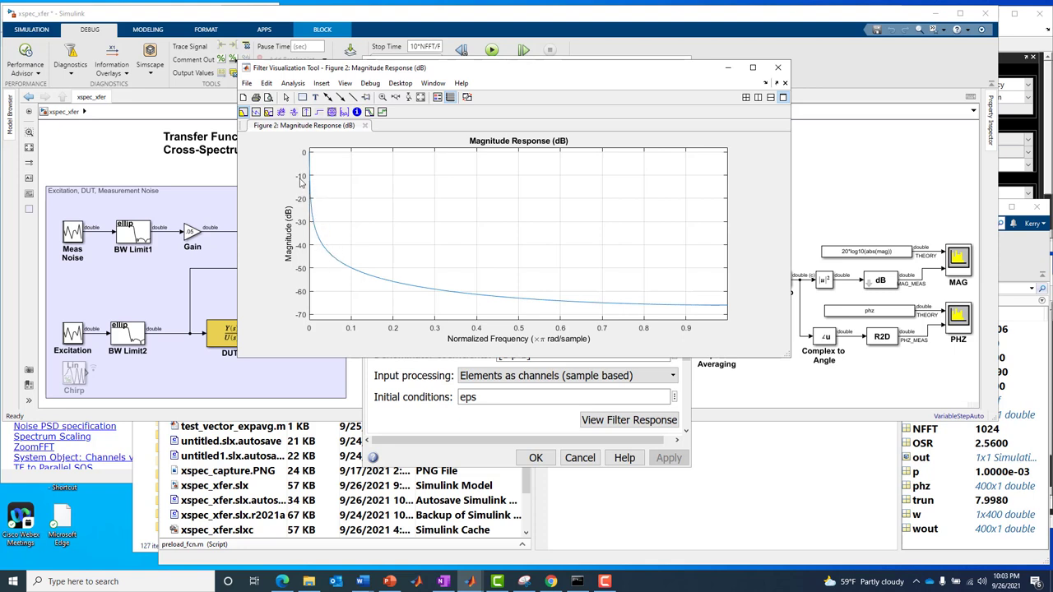
- Close the filter plot and parameters dialog, then turn on the Signal Dimensions overlay
{"action": "left_click", "coordinate": [778, 72]}
{"action": "left_click", "coordinate": [682, 63]}
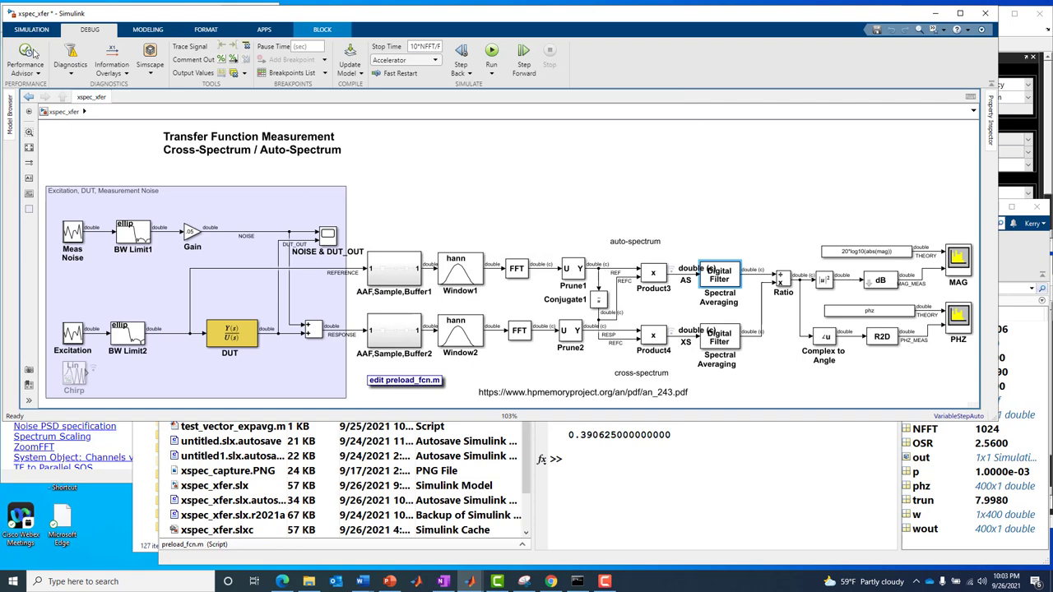
{"action": "left_click", "coordinate": [125, 74]}
{"action": "left_click", "coordinate": [134, 340]}
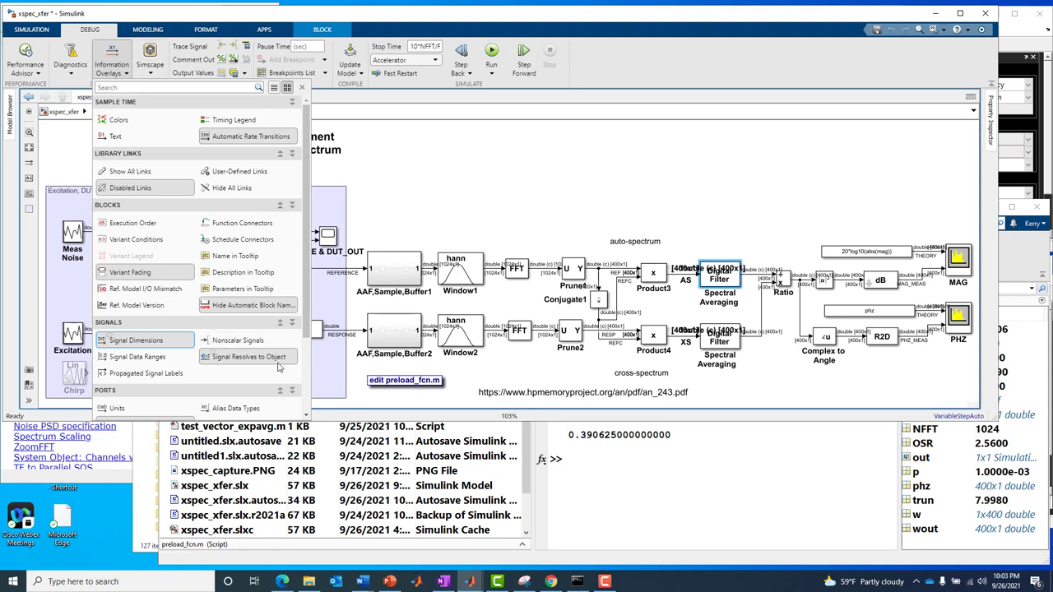
- Raise the upper Spectral Averaging block above the auto-spectrum path
{"action": "scroll", "coordinate": [303, 393], "scroll_direction": "down", "scroll_amount": 3}
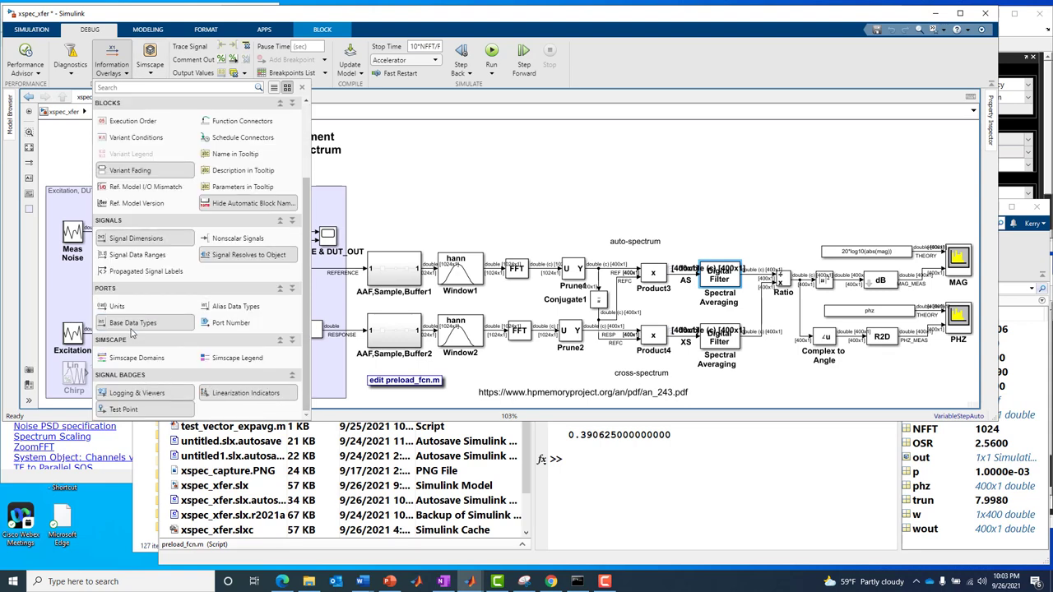
{"action": "left_click", "coordinate": [437, 251]}
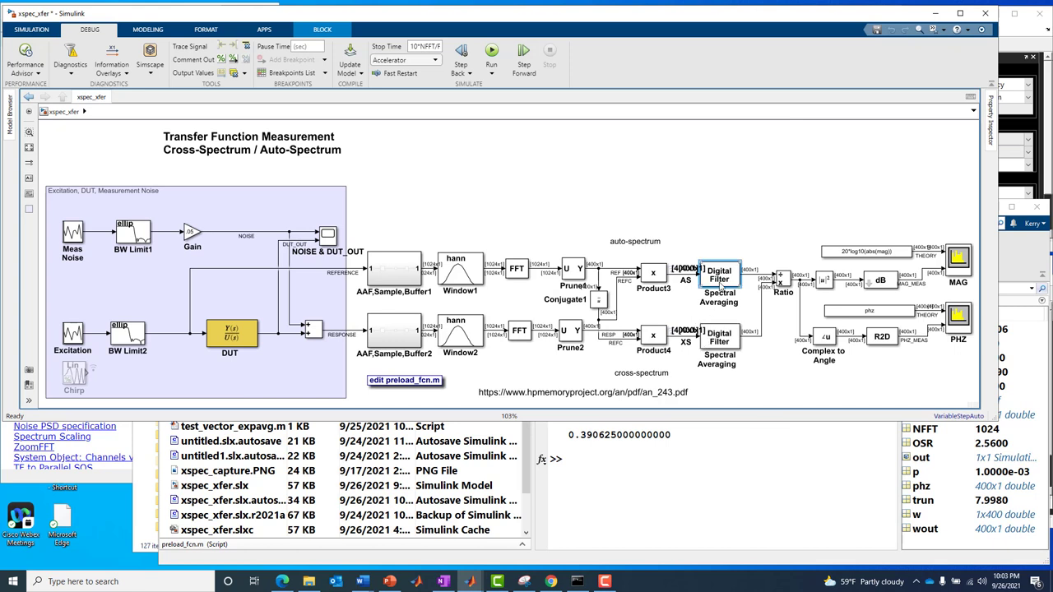
{"action": "left_click_drag", "start_coordinate": [721, 278], "coordinate": [726, 191]}
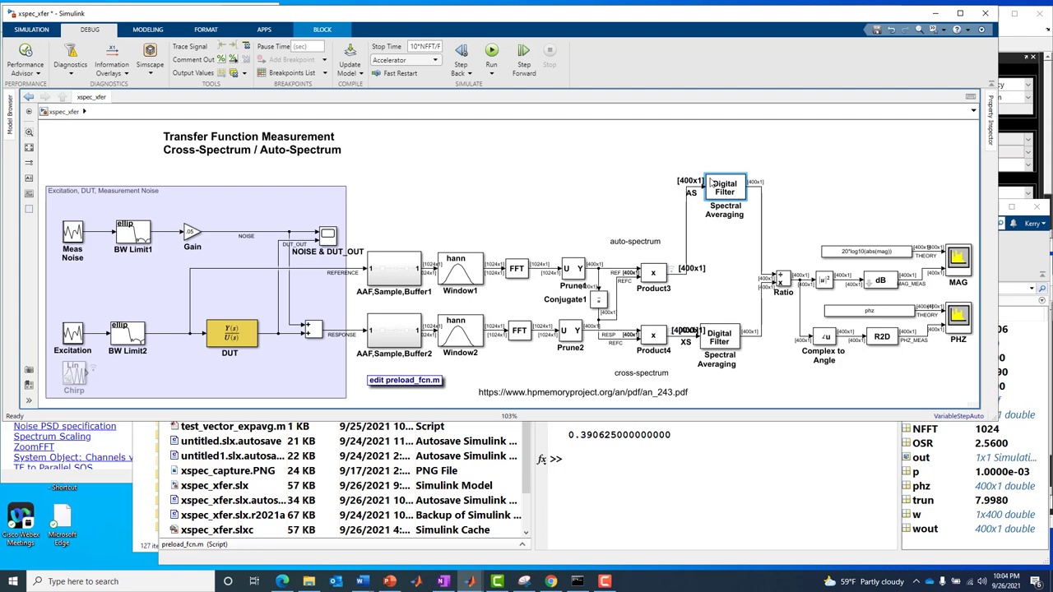
- Move the upper Spectral Averaging block back beside Product3 and reconnect its output to Ratio's lower input
{"action": "left_click_drag", "start_coordinate": [724, 189], "coordinate": [717, 275]}
{"action": "left_click", "coordinate": [749, 272]}
{"action": "left_click_drag", "start_coordinate": [760, 335], "coordinate": [788, 281]}
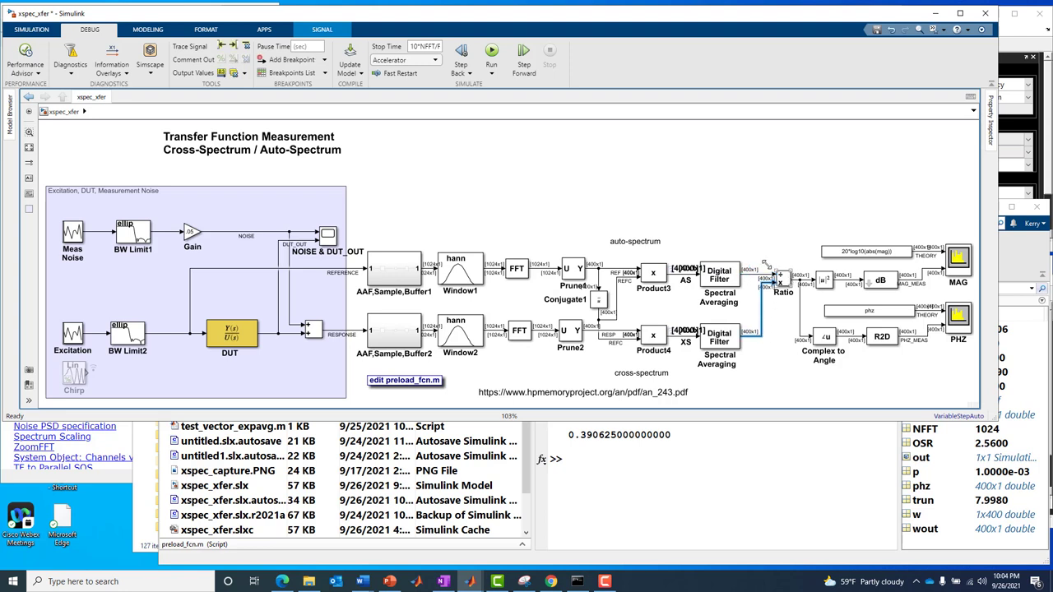
{"action": "left_click_drag", "start_coordinate": [696, 209], "coordinate": [743, 385]}
{"action": "left_click", "coordinate": [742, 385]}
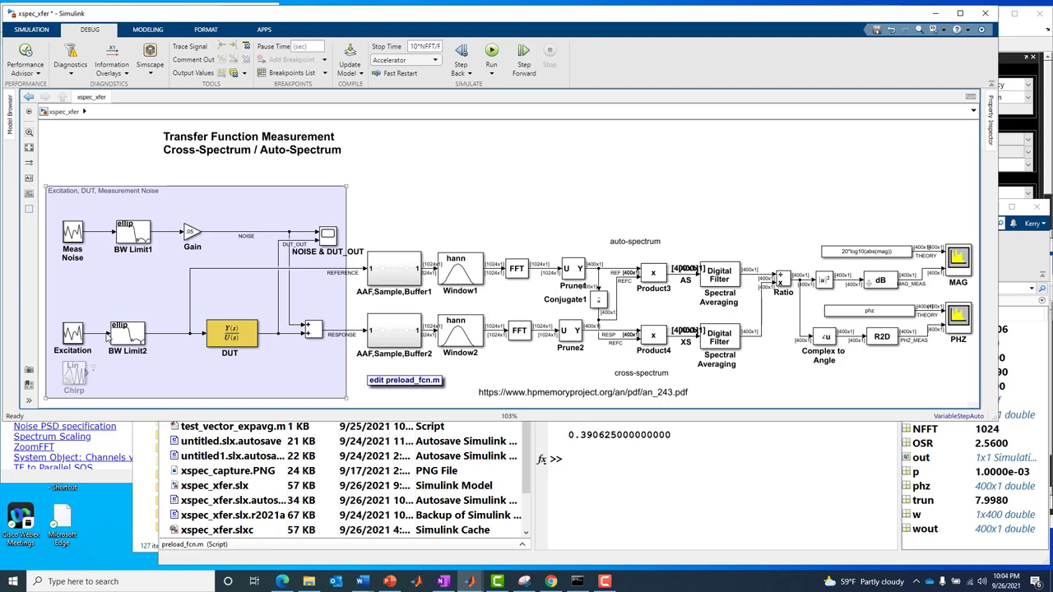
{"action": "left_click", "coordinate": [72, 333]}
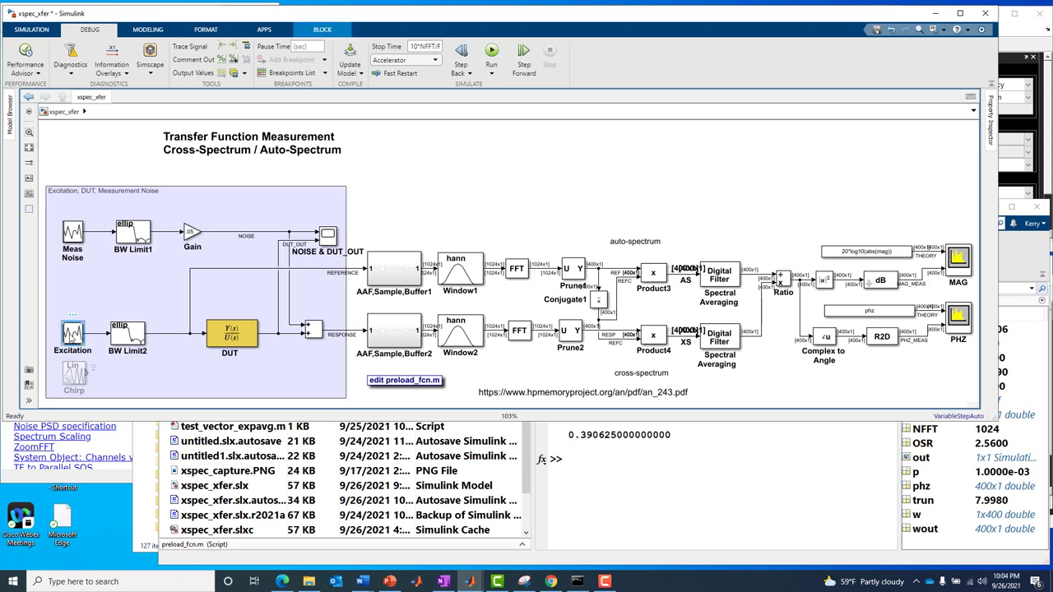
{"action": "mouse_move", "coordinate": [76, 314]}
{"action": "mouse_move", "coordinate": [554, 582]}
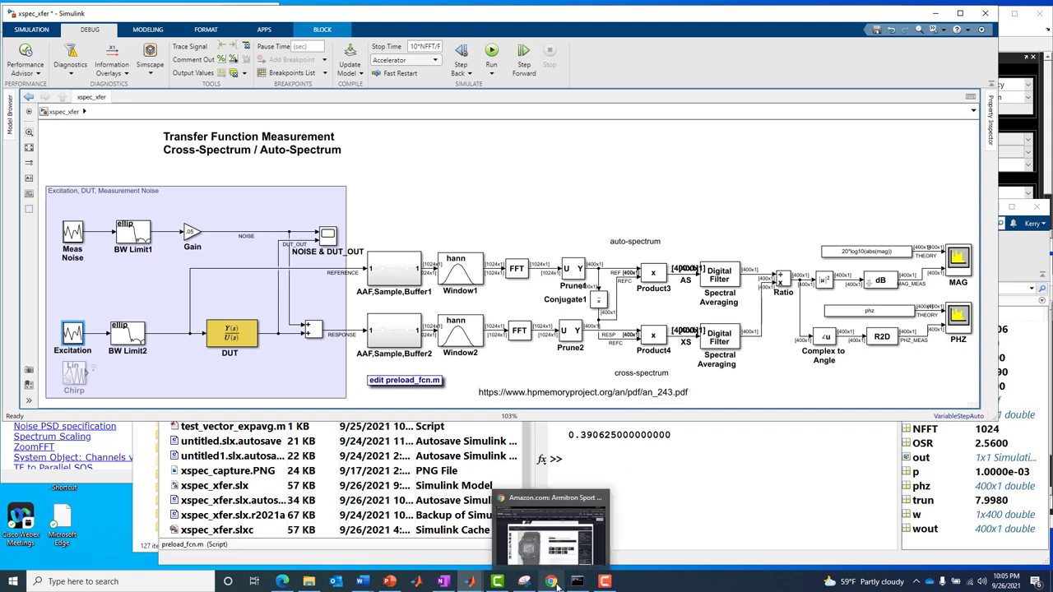
{"action": "mouse_move", "coordinate": [611, 582]}
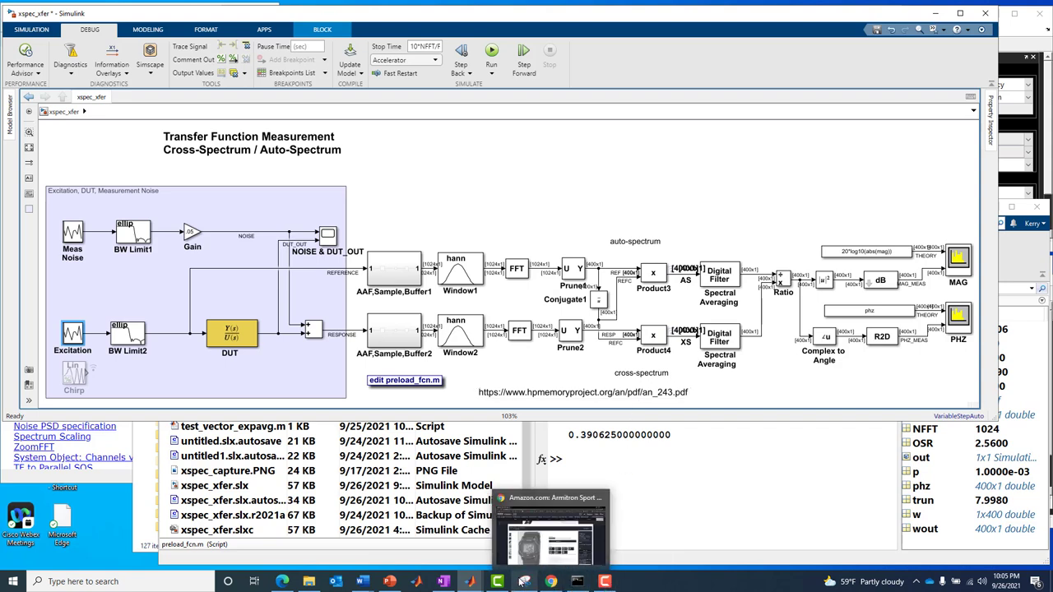
- Select the whole an_243.pdf reference URL in the model annotation and bring up Chrome's launch options
{"action": "left_click", "coordinate": [610, 452]}
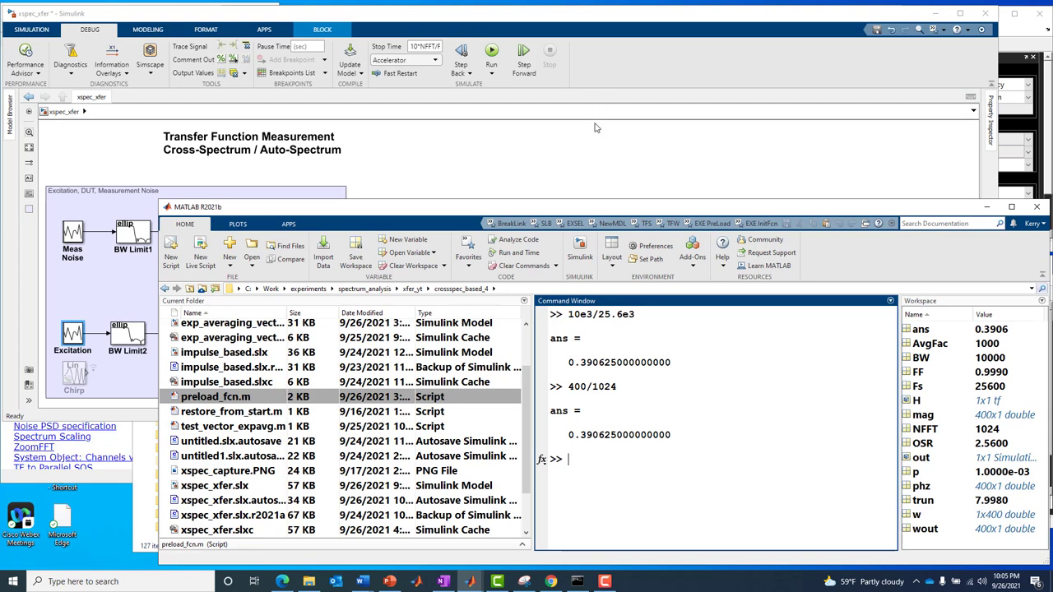
{"action": "left_click", "coordinate": [589, 168]}
{"action": "mouse_move", "coordinate": [493, 582]}
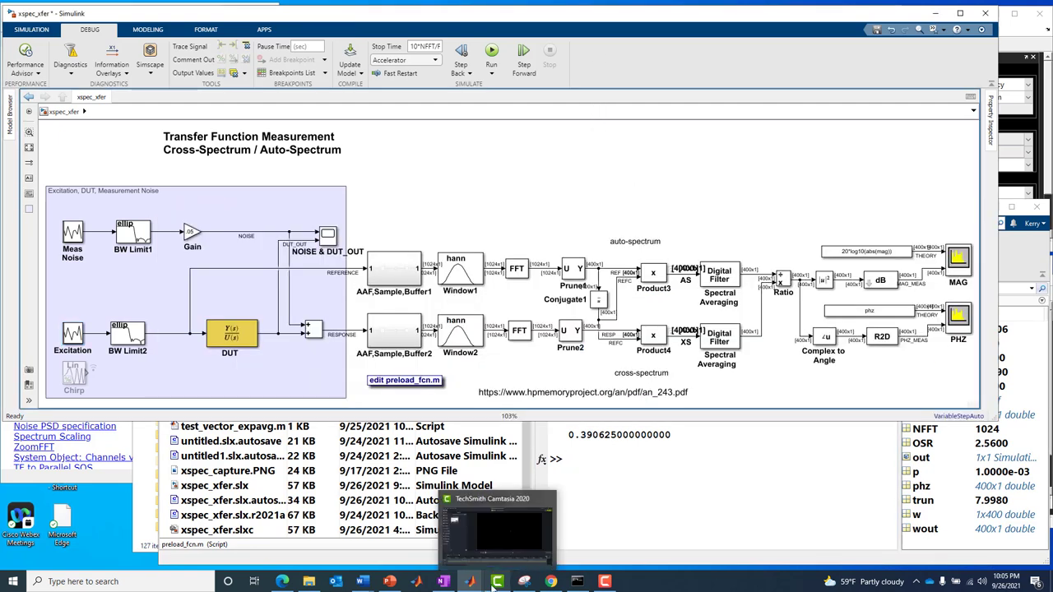
{"action": "left_click", "coordinate": [528, 393]}
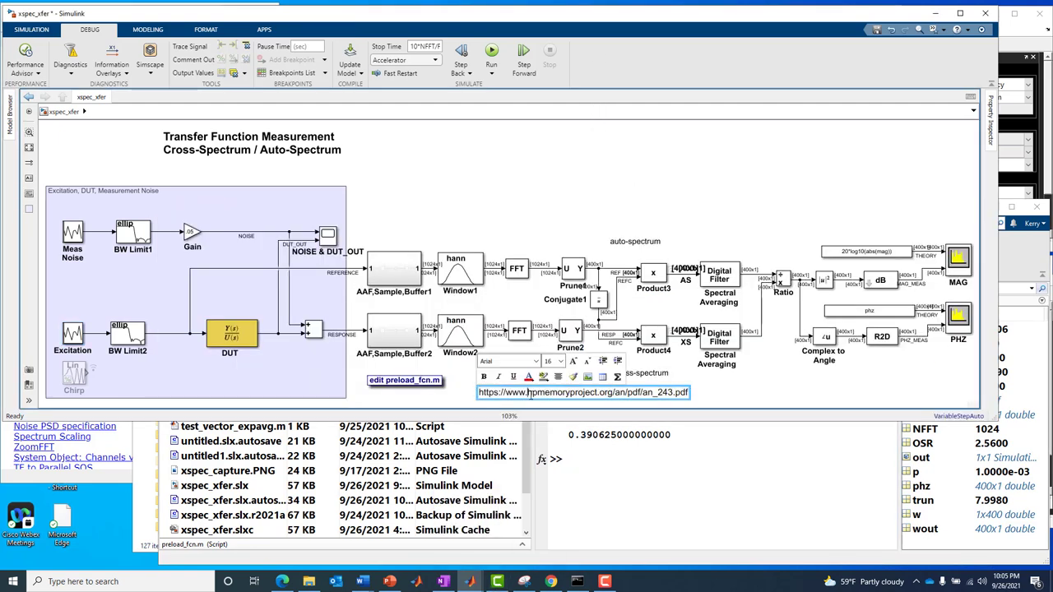
{"action": "double_click", "coordinate": [529, 393]}
{"action": "triple_click", "coordinate": [528, 394]}
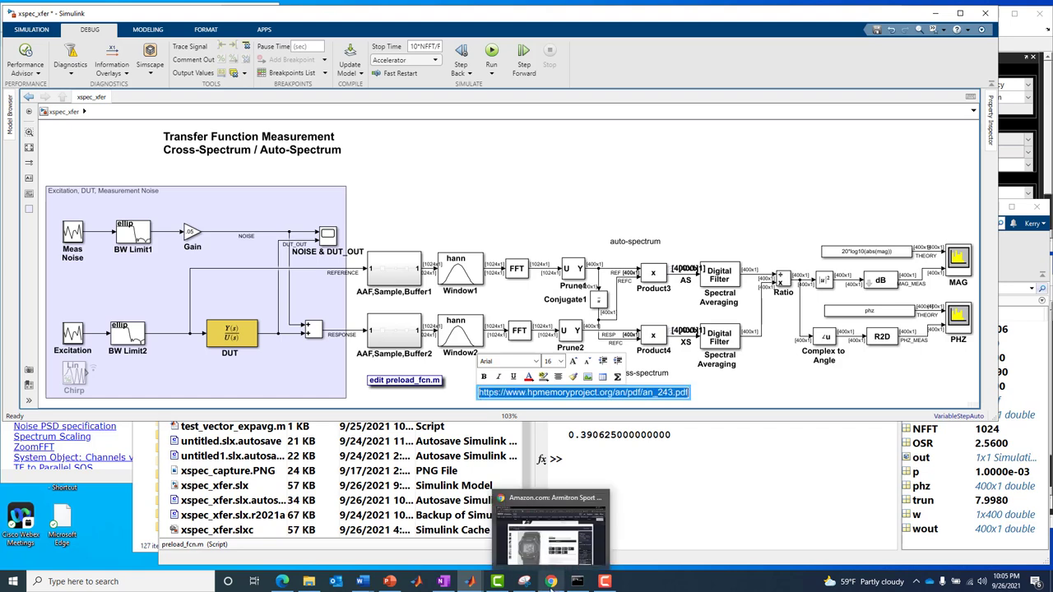
{"action": "right_click", "coordinate": [551, 582]}
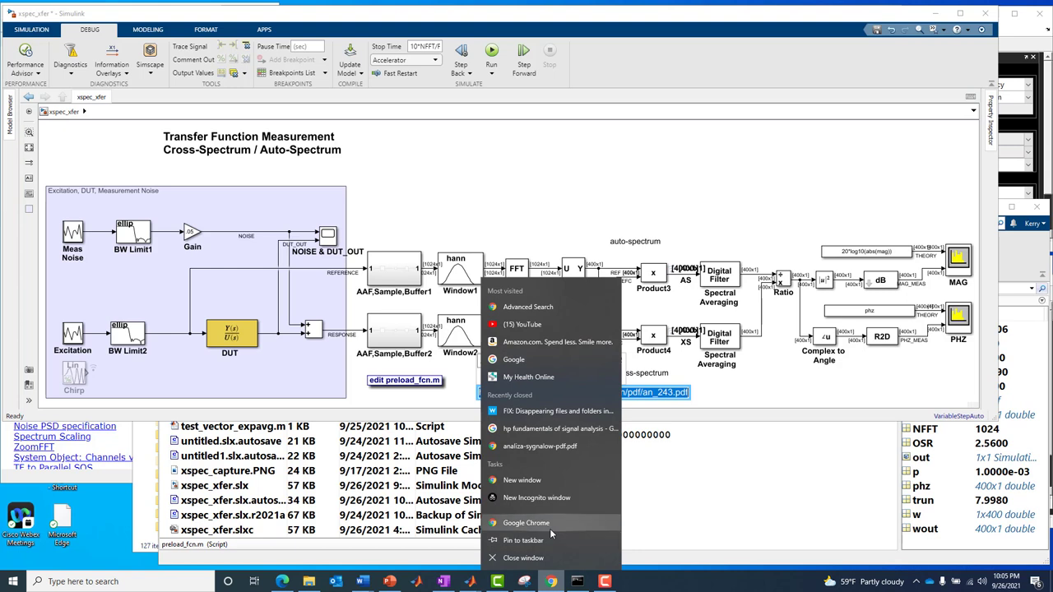
- Open an_243.pdf in Chrome at page 64's Cross Power Spectrum section, maximized
{"action": "left_click", "coordinate": [549, 527]}
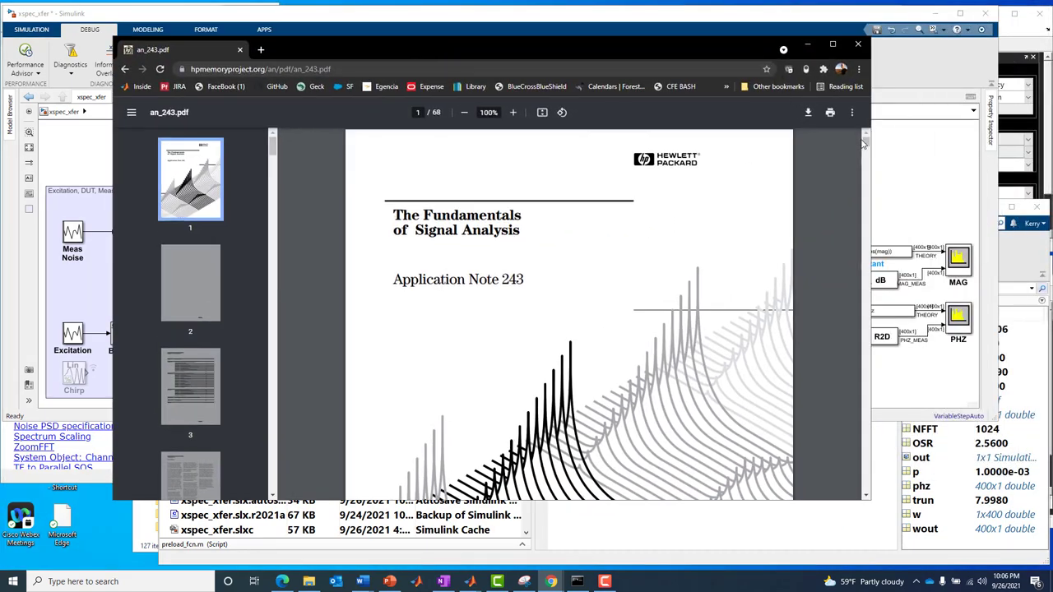
{"action": "mouse_move", "coordinate": [863, 144]}
{"action": "left_mouse_down"}
{"action": "mouse_move", "coordinate": [865, 164]}
{"action": "mouse_move", "coordinate": [866, 136]}
{"action": "left_mouse_up"}
{"action": "left_click_drag", "start_coordinate": [866, 141], "coordinate": [865, 460]}
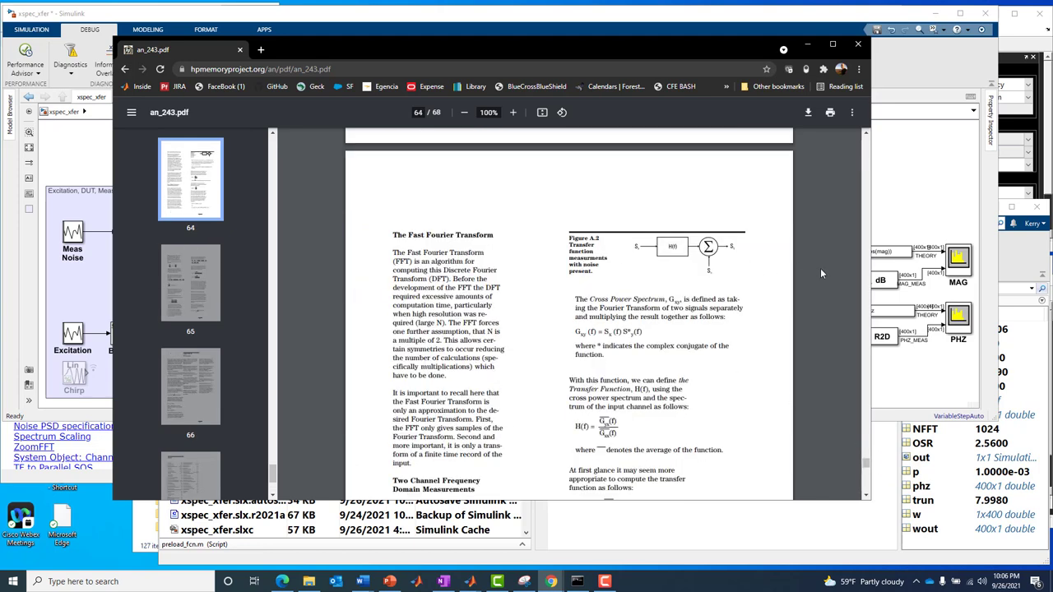
{"action": "left_click", "coordinate": [833, 46]}
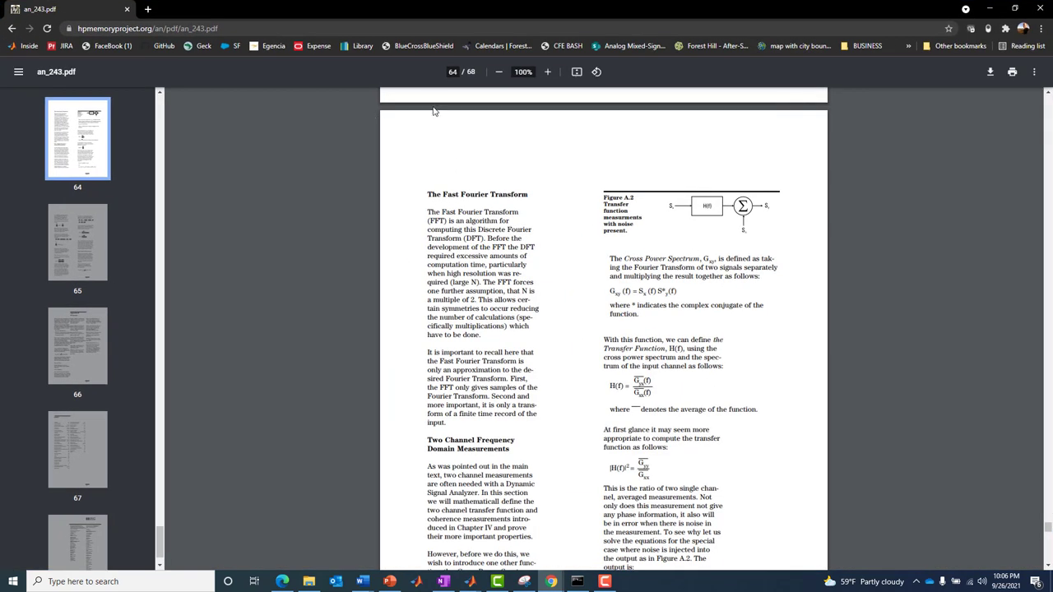
- Zoom the PDF to 175% and bring the transfer function equation into view
{"action": "left_click", "coordinate": [548, 72]}
{"action": "left_click", "coordinate": [548, 72]}
{"action": "left_click", "coordinate": [547, 73]}
{"action": "left_click", "coordinate": [548, 72]}
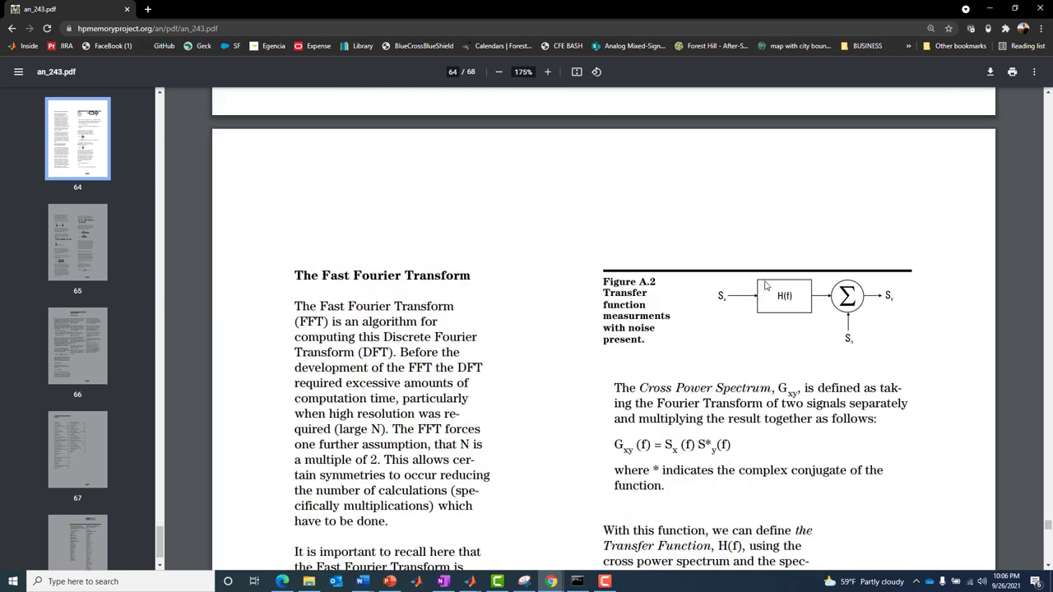
{"action": "left_click", "coordinate": [1048, 566]}
{"action": "left_click", "coordinate": [1047, 566]}
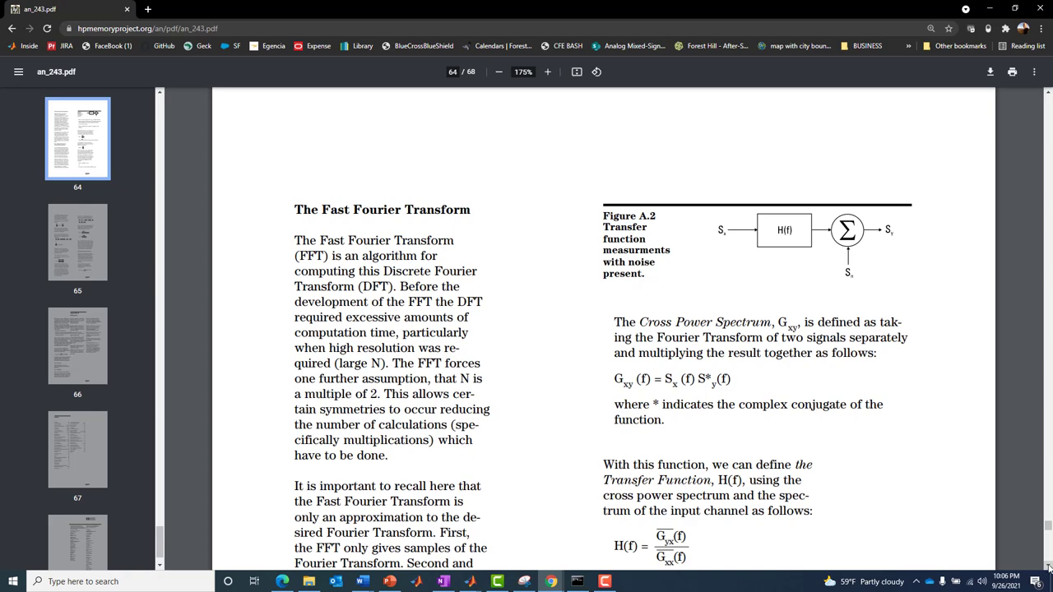
{"action": "left_click_drag", "start_coordinate": [1048, 566], "coordinate": [1048, 568]}
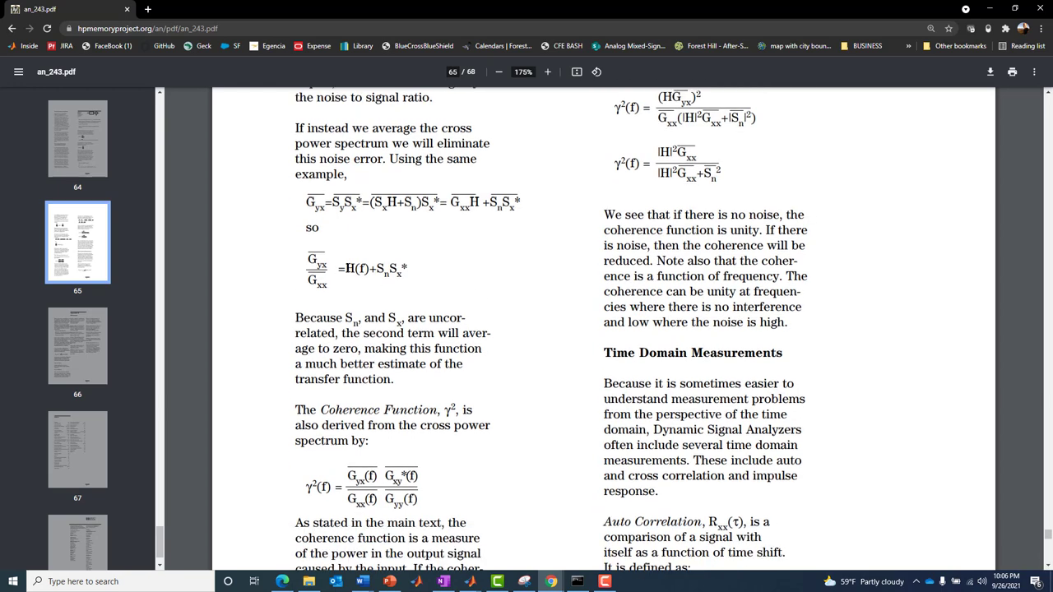
- Highlight H(f) and the averaged =H(f) result, then return to the end of page 64
{"action": "left_click_drag", "start_coordinate": [348, 269], "coordinate": [529, 270]}
{"action": "left_click", "coordinate": [455, 285]}
{"action": "left_click_drag", "start_coordinate": [339, 269], "coordinate": [368, 269]}
{"action": "left_click", "coordinate": [450, 284]}
{"action": "left_click", "coordinate": [1047, 105]}
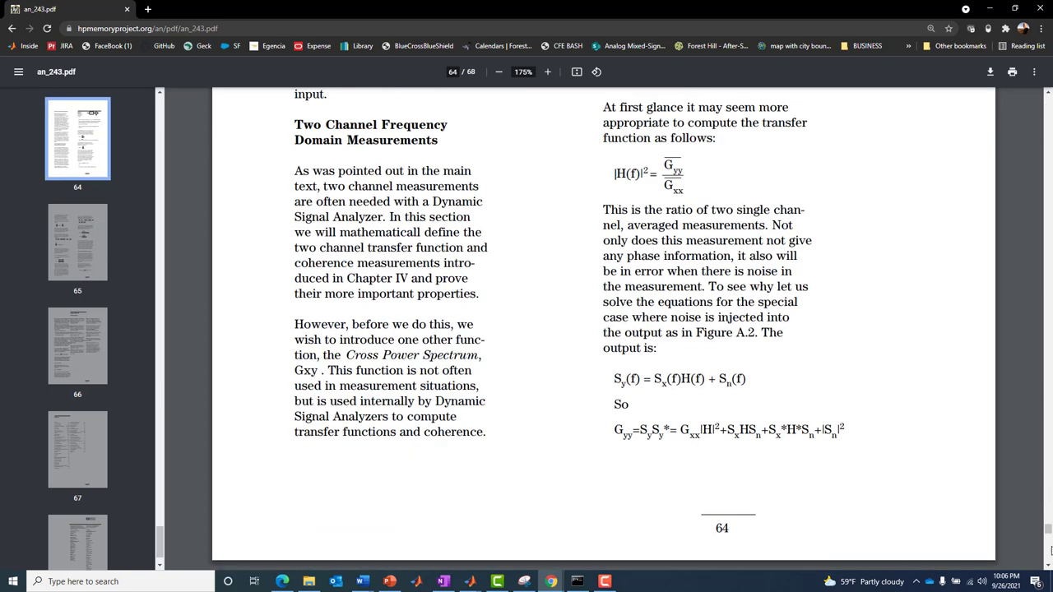
- Minimize Chrome and stop editing the URL annotation in the model
{"action": "left_click", "coordinate": [990, 9]}
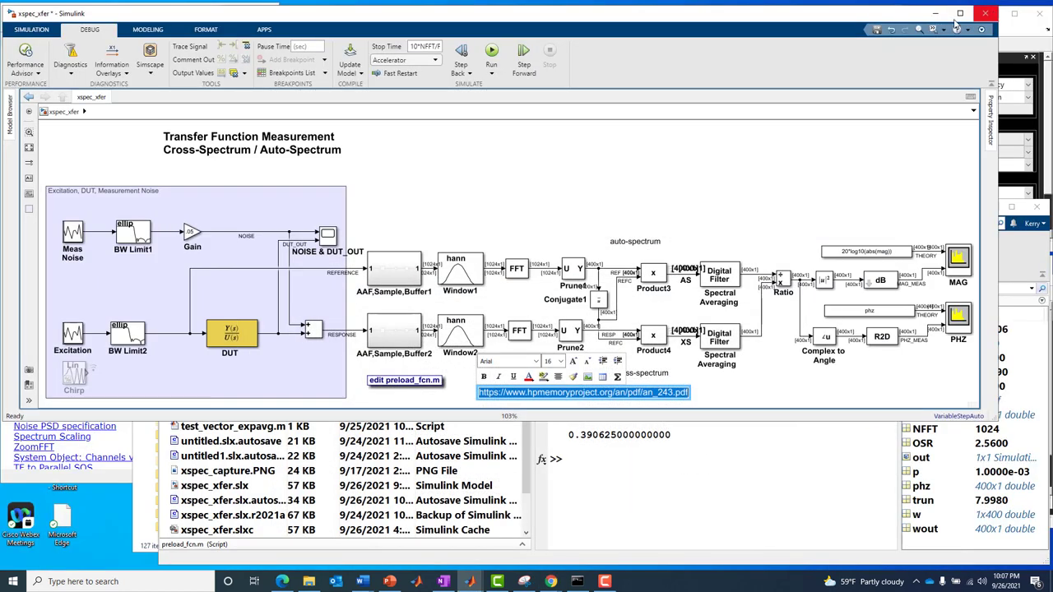
{"action": "left_click", "coordinate": [542, 161]}
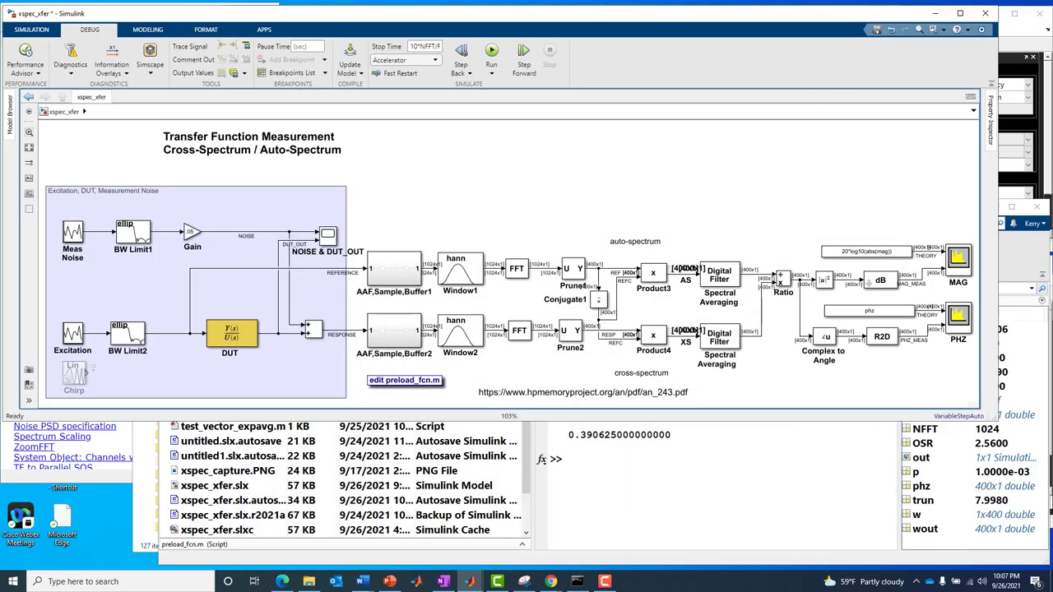